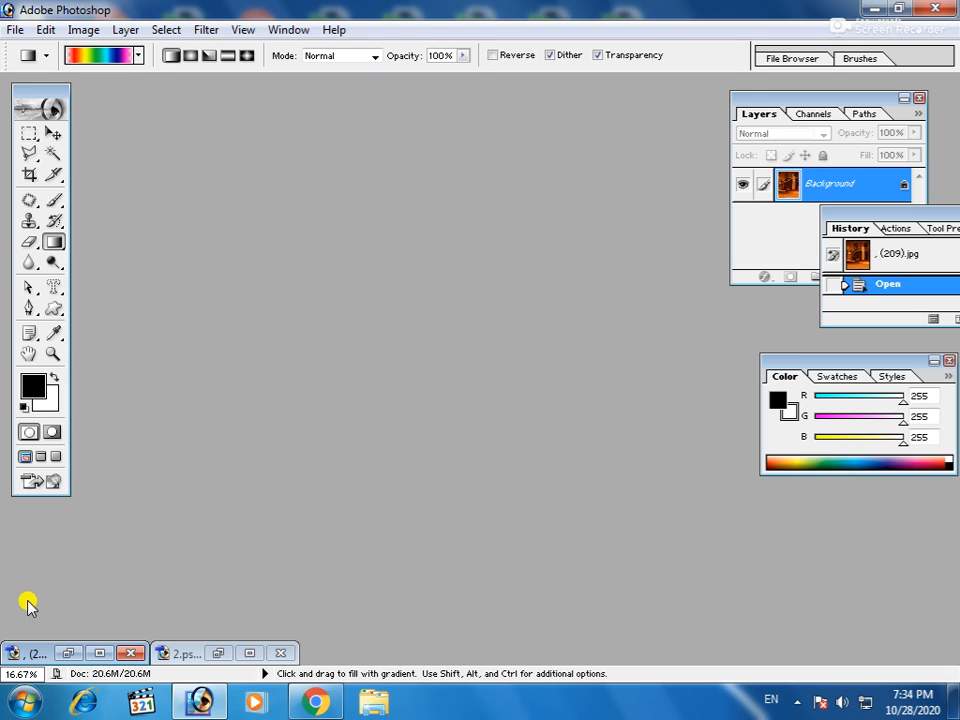
Restore the minimized background photo and 2.psd documents, and maximize 2.psd
click(68, 653)
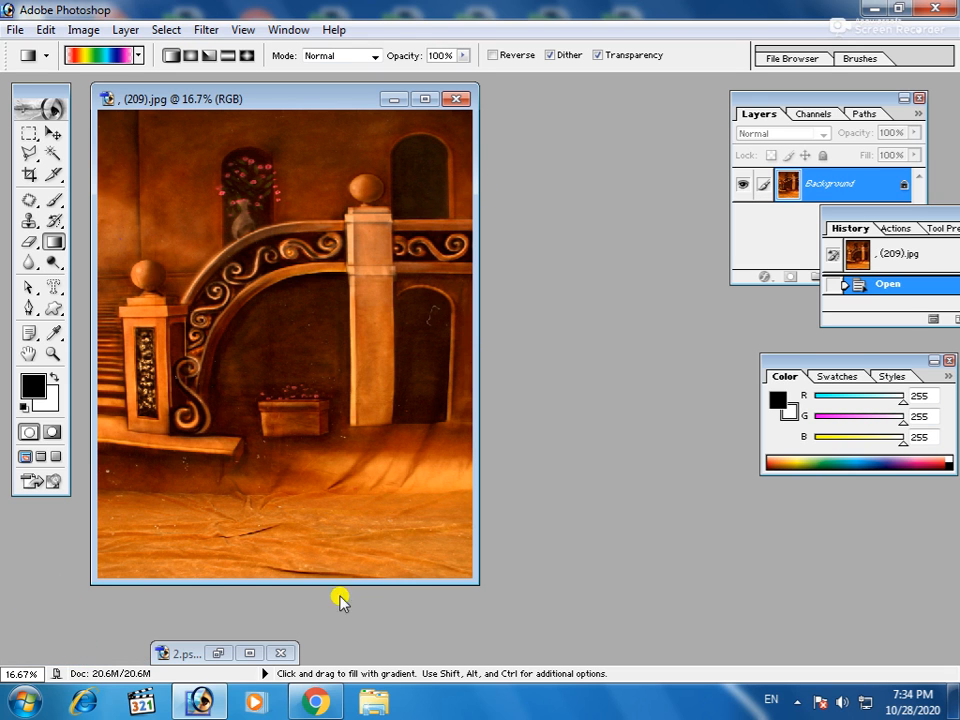
click(218, 653)
click(552, 91)
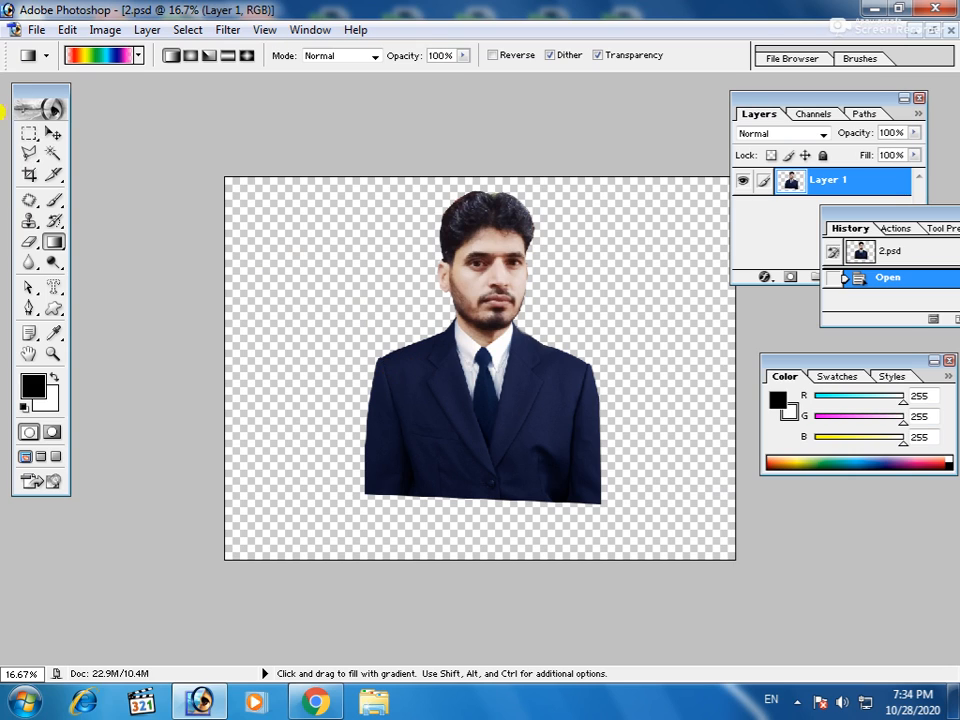
Dismiss the Windows color scheme prompt and move the man's cutout to the lower-left corner of the 2.psd canvas
click(30, 153)
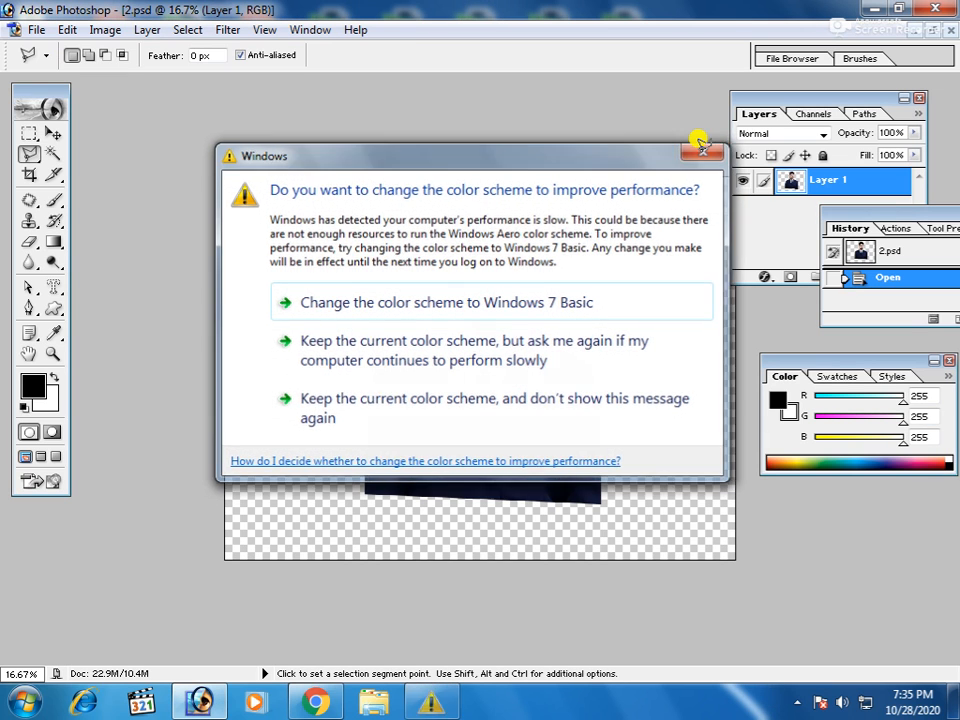
click(702, 148)
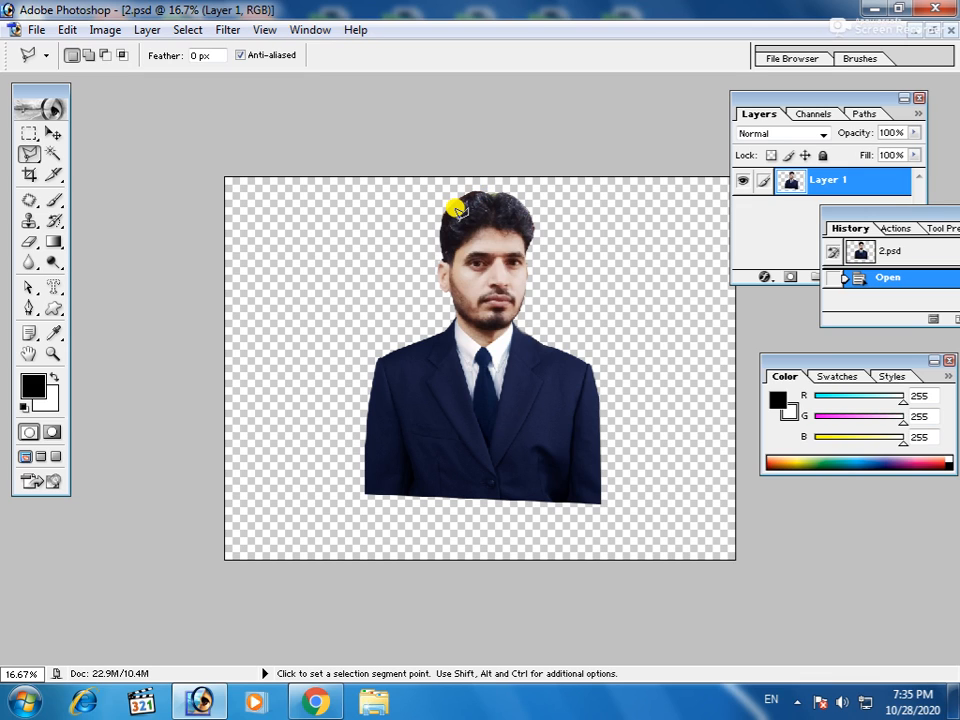
click(53, 132)
drag(523, 374, 385, 440)
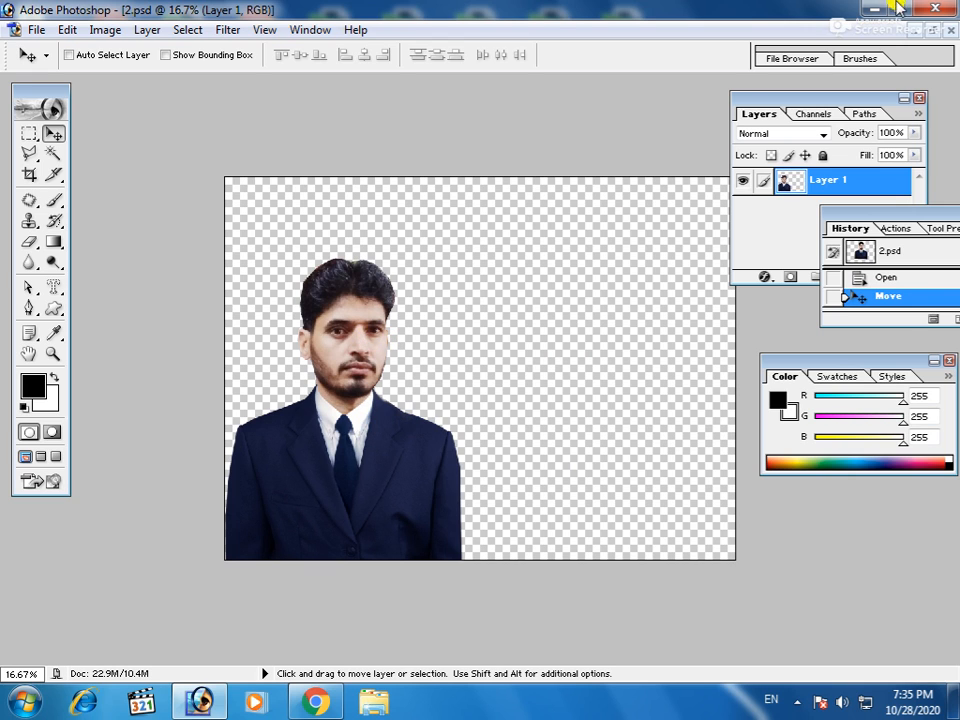
Float the 2.psd window beside the background photo and bring the background photo to the front
click(931, 32)
drag(381, 90, 733, 201)
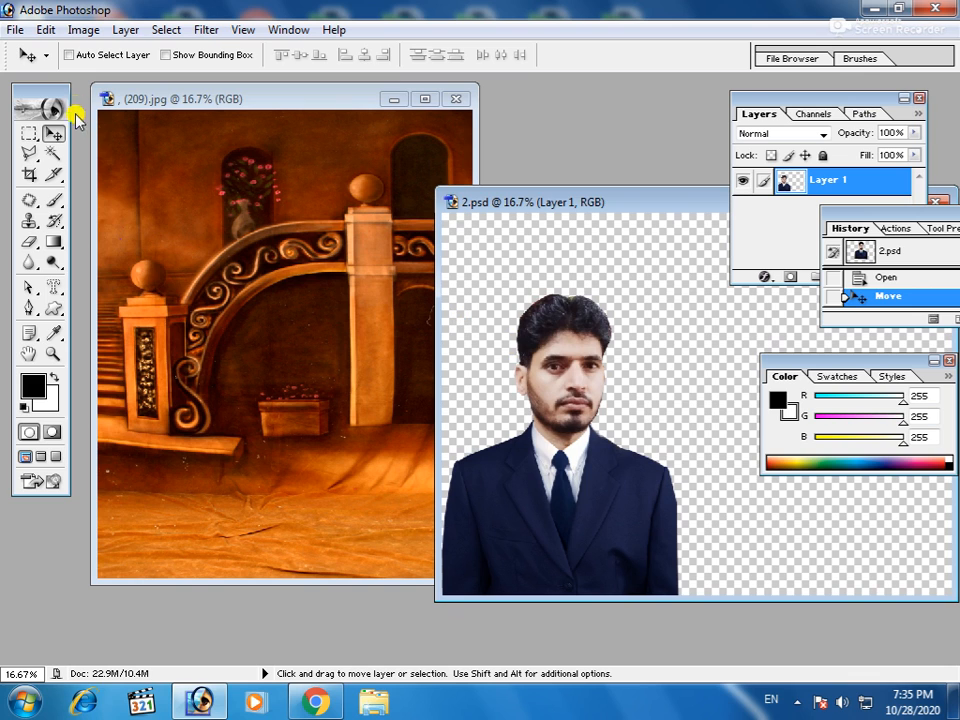
click(323, 100)
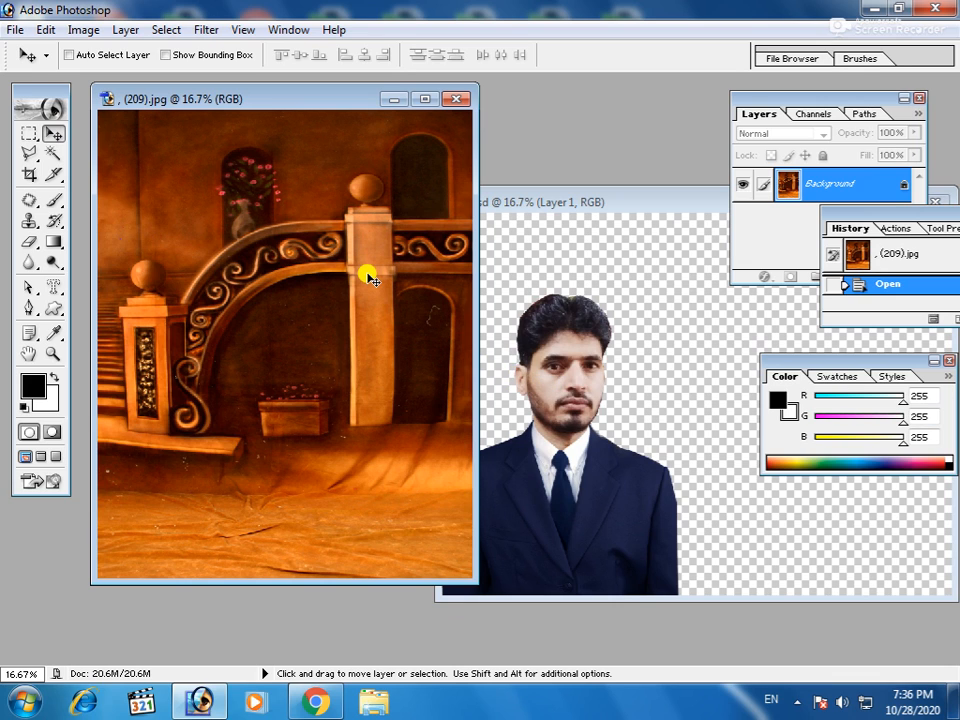
Copy the man's layer from 2.psd into the maximized background photo, and lower it to cover the canvas's bottom edge
click(561, 402)
drag(563, 410, 273, 343)
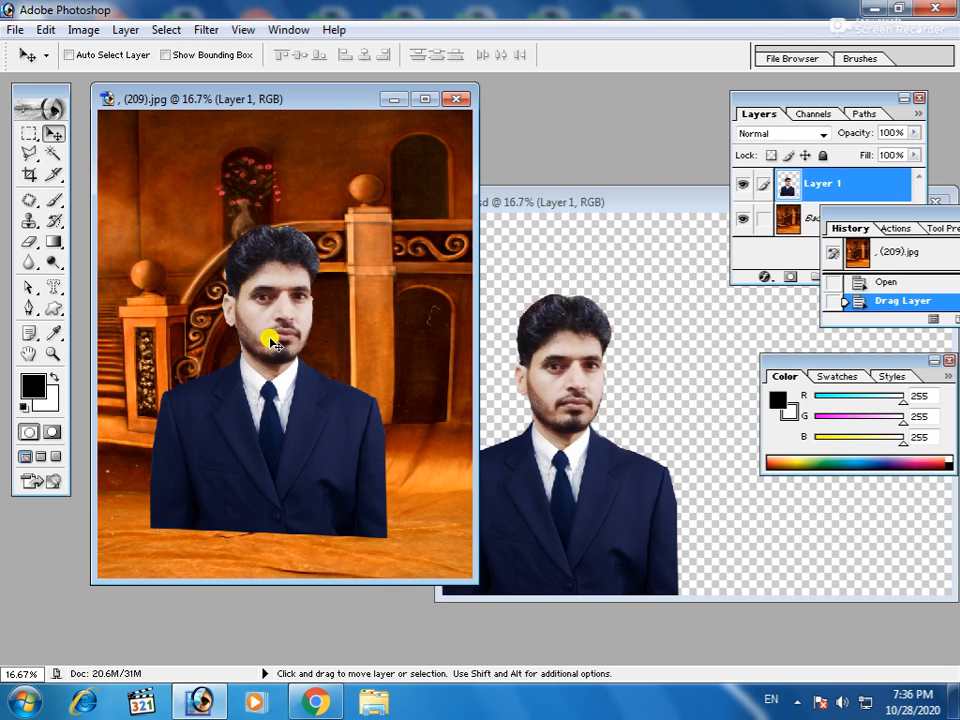
click(425, 99)
drag(455, 437, 424, 491)
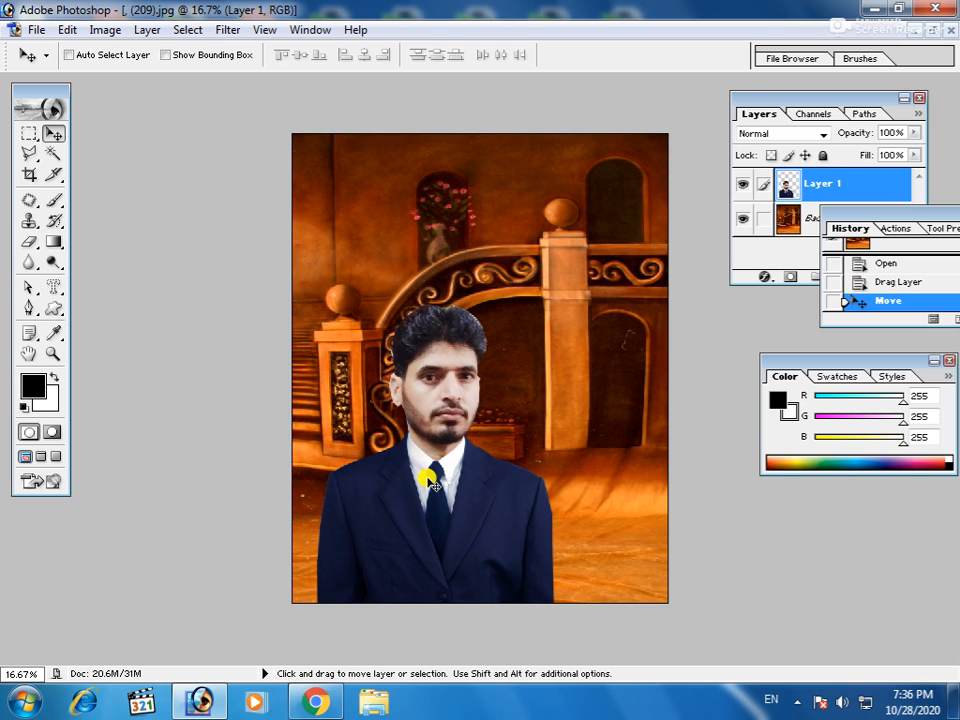
Scale the man's layer with Free Transform to about 157.7% width and 157.9% height, filling the canvas width
key(ctrl+t)
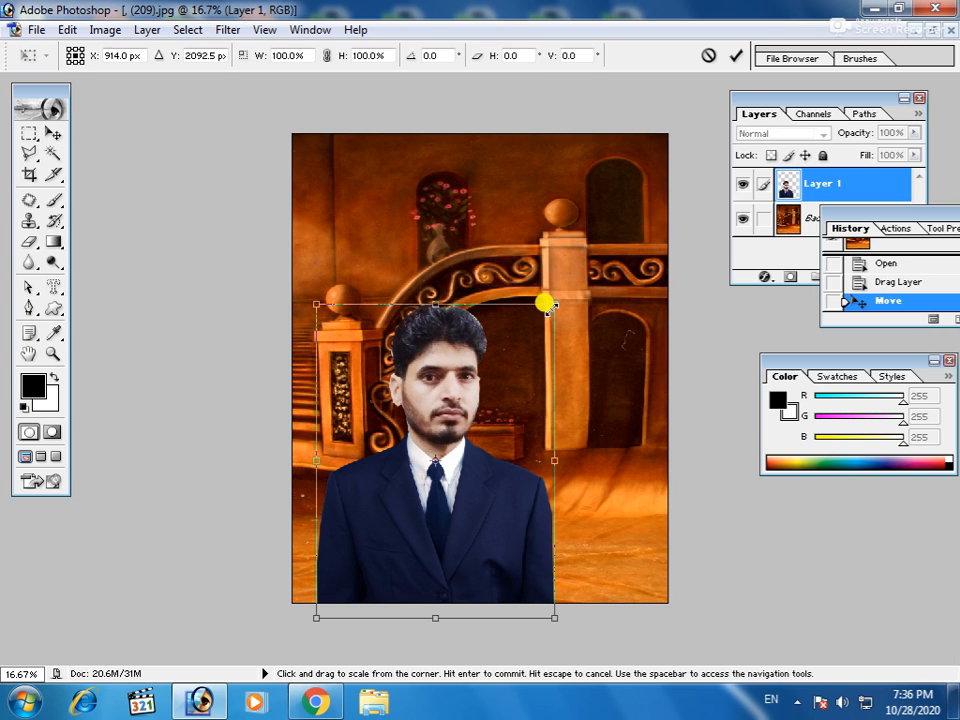
drag(554, 304, 656, 165)
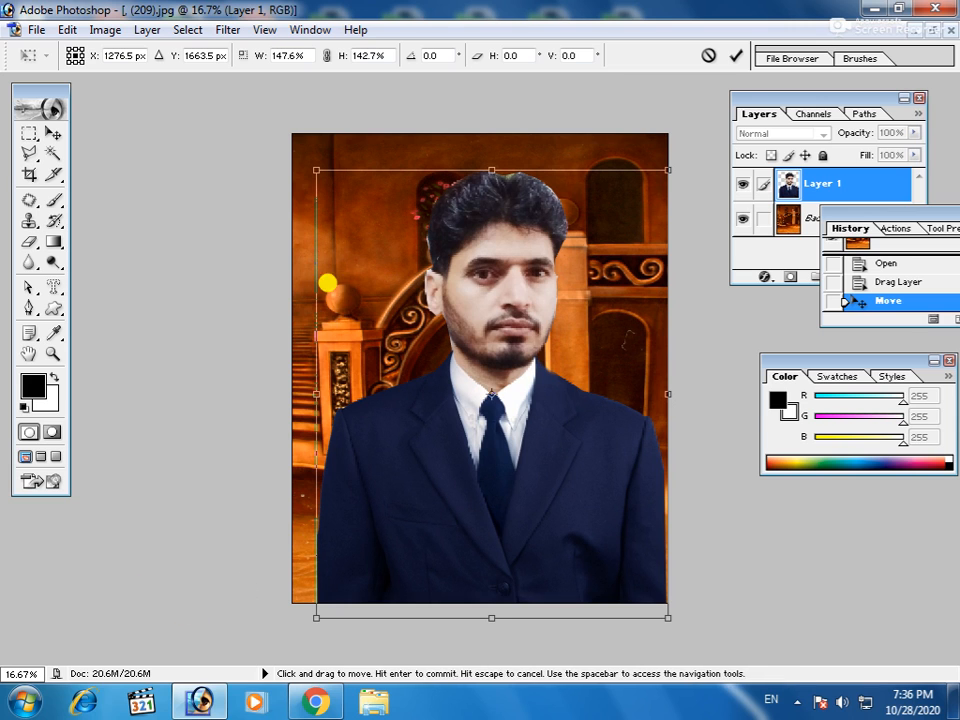
drag(306, 583, 279, 585)
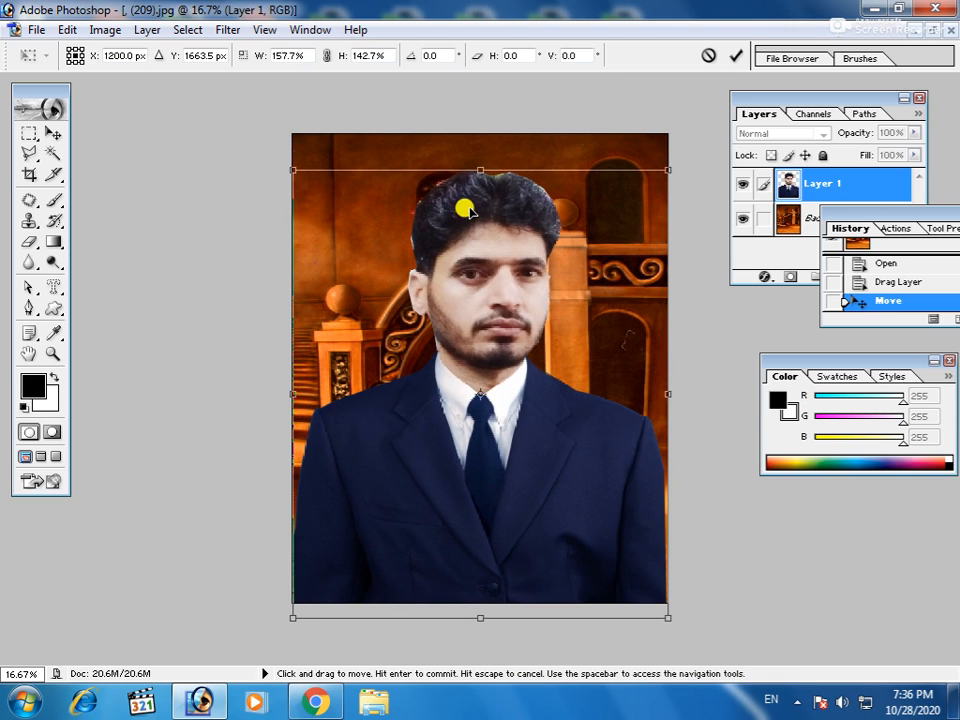
drag(479, 169, 483, 152)
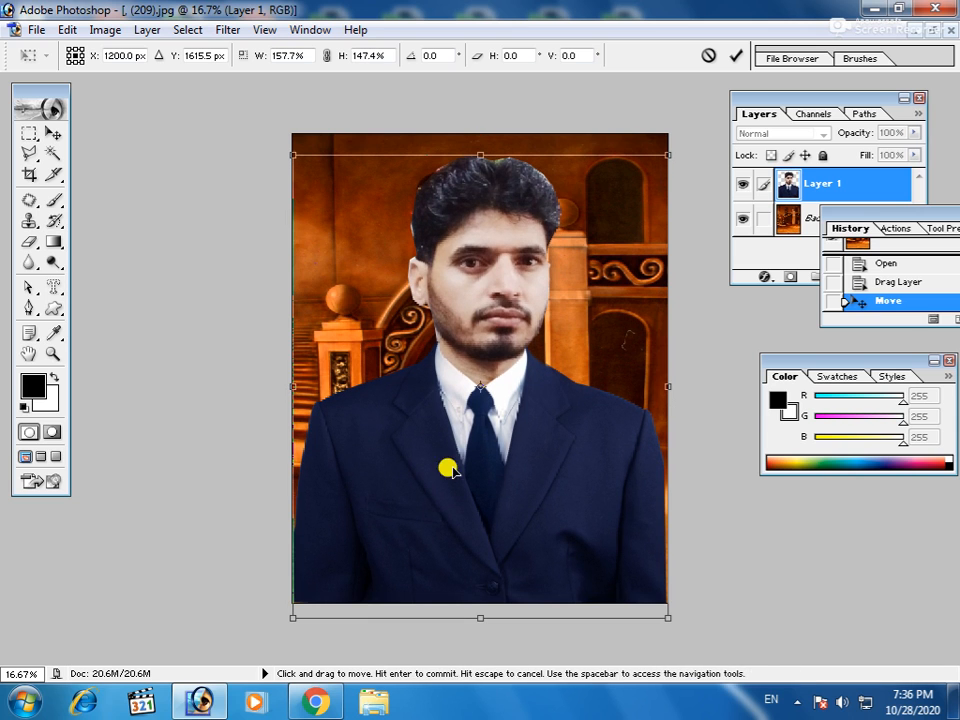
drag(466, 615, 474, 673)
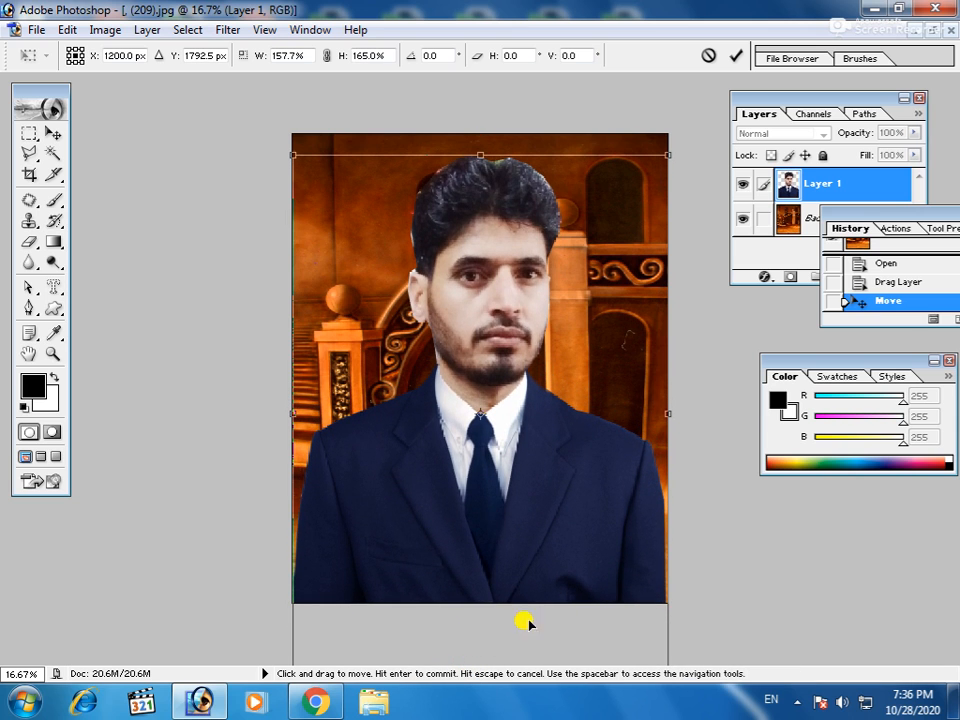
alt+click(510, 507)
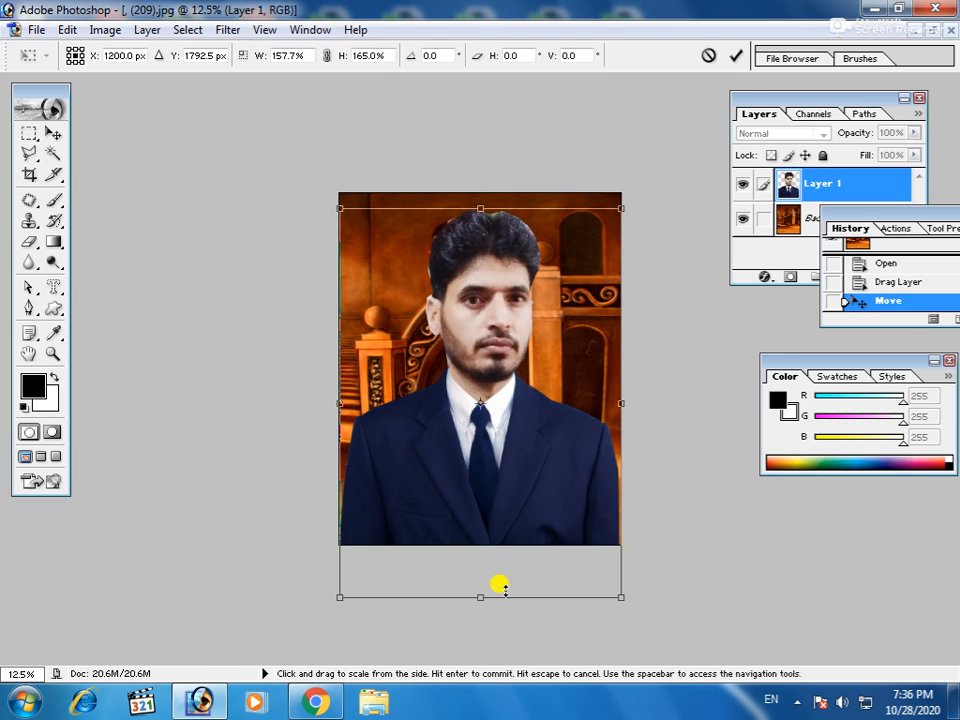
drag(480, 594, 481, 585)
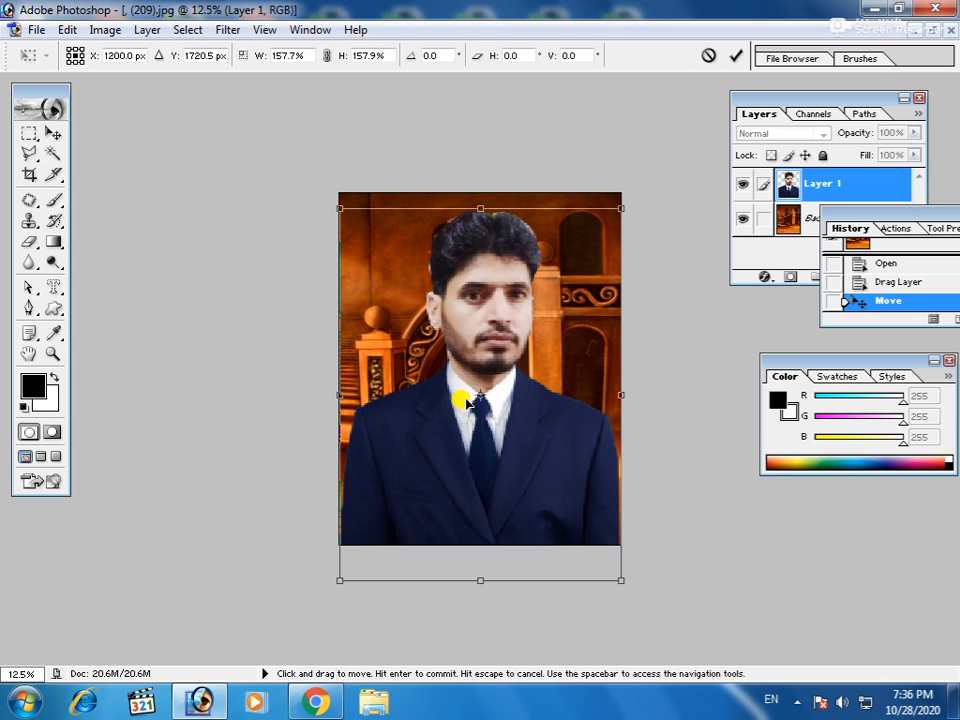
key(Return)
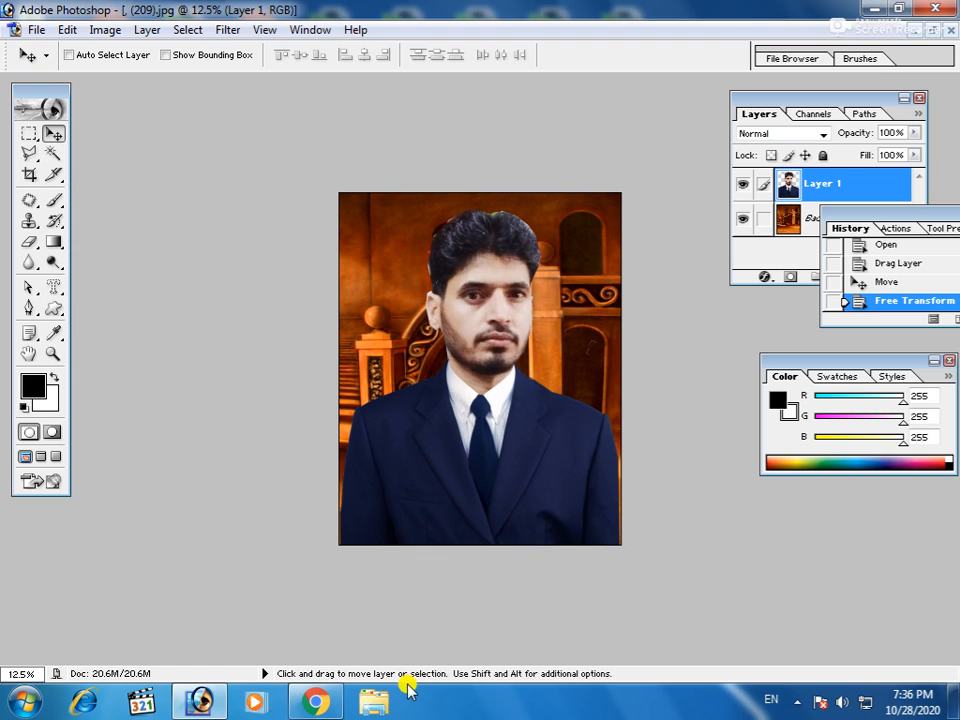
key(alt)
key(ctrl+alt+e)
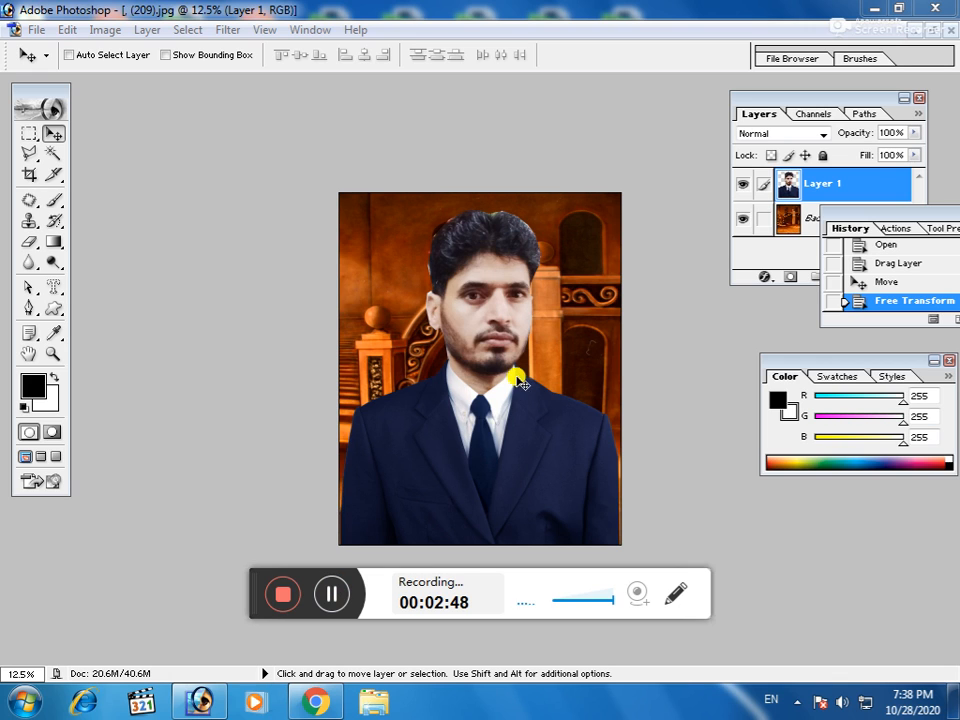
key(ctrl+alt+e)
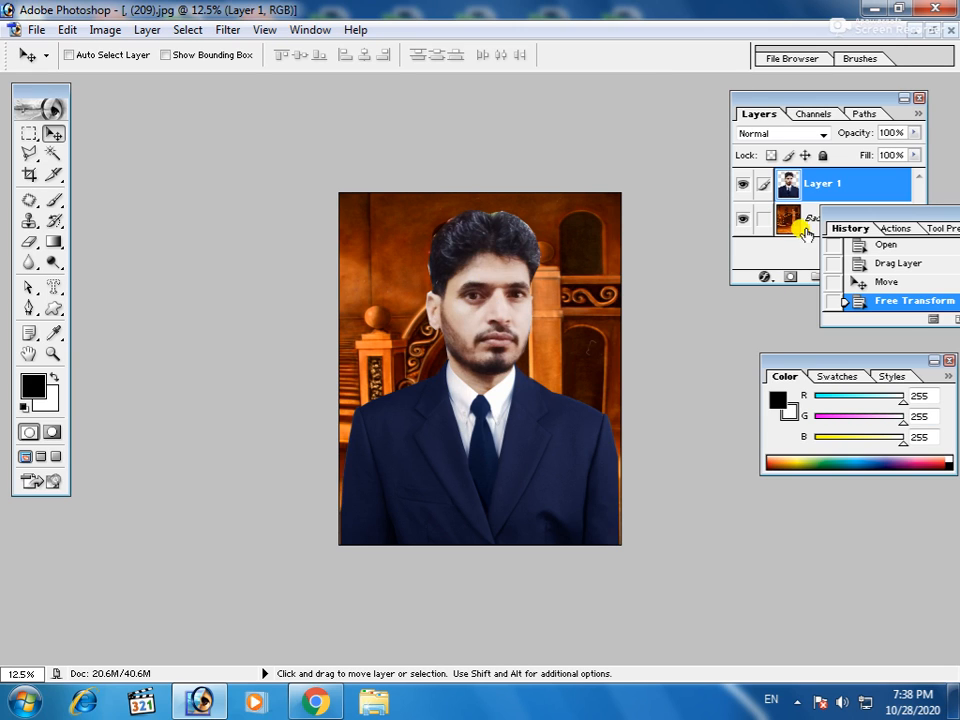
Bring the Layers palette fully into view and merge the visible layers into the background
drag(778, 94, 701, 99)
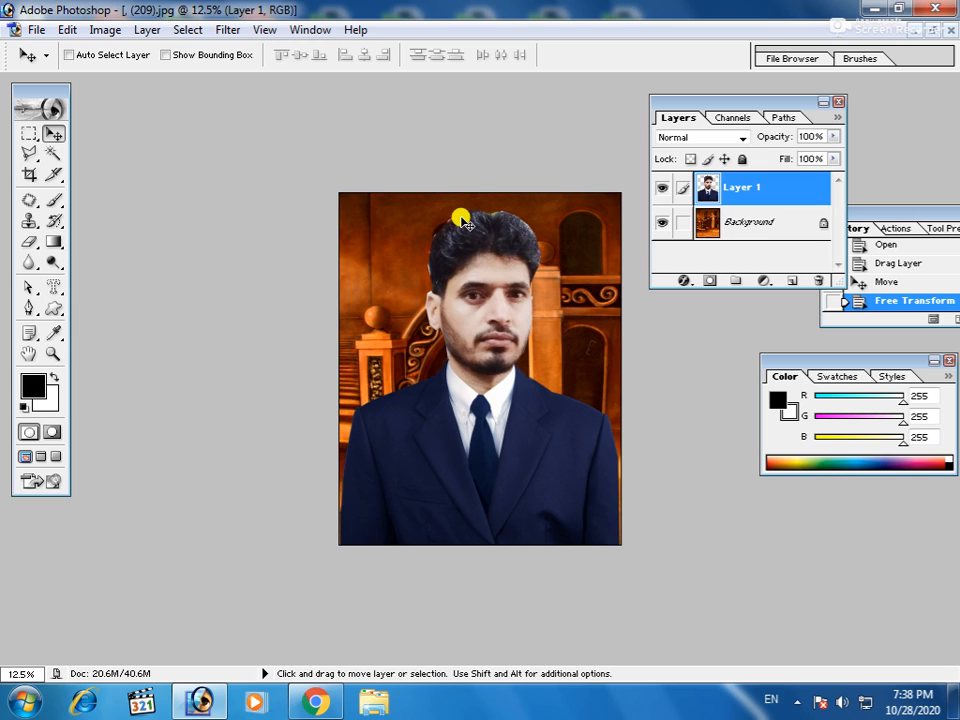
key(shift)
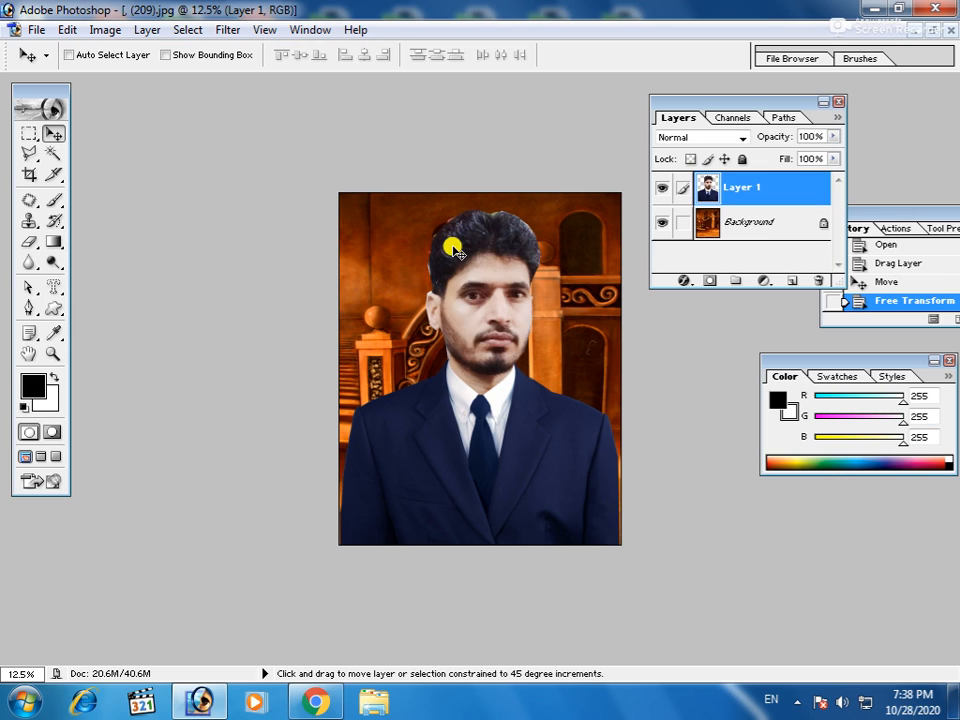
key(ctrl+shift+e)
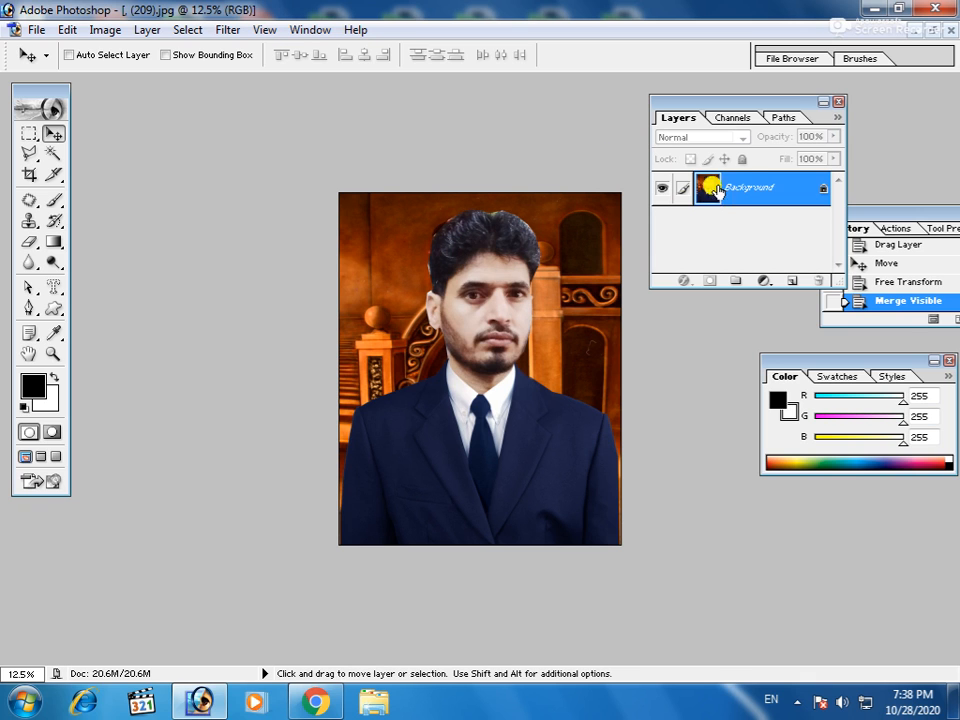
drag(692, 103, 677, 104)
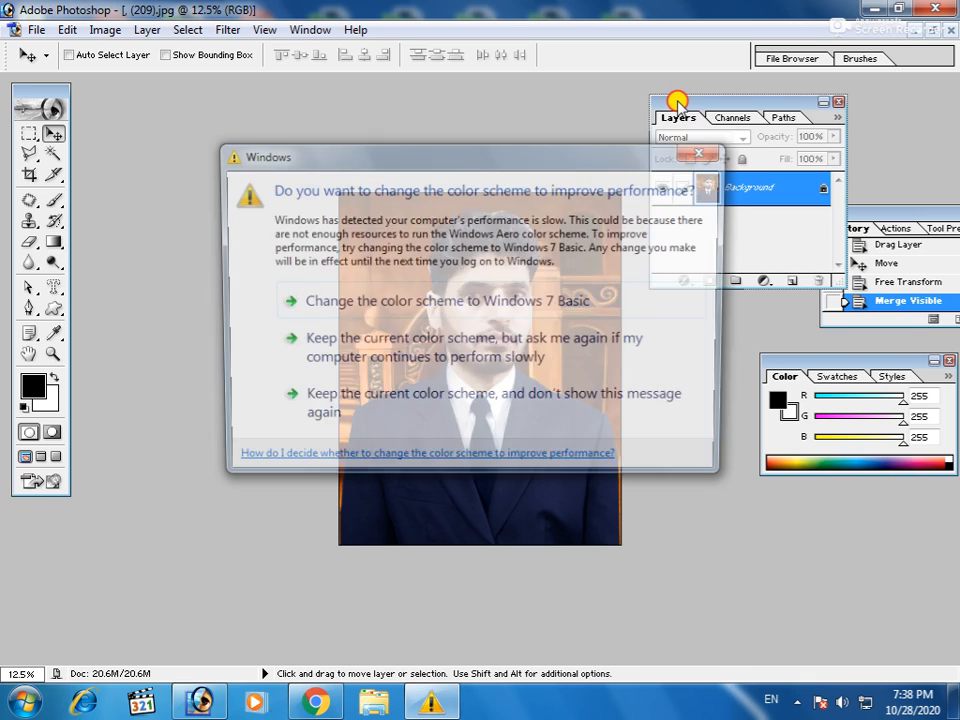
click(699, 150)
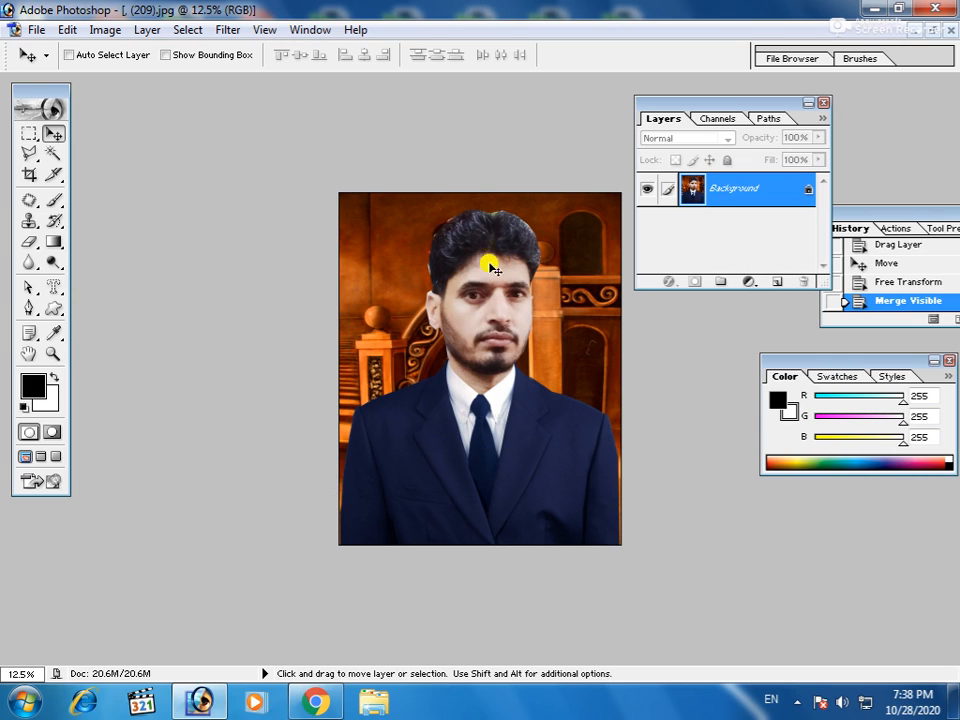
Select the entire canvas of the merged portrait
key(ctrl+space)
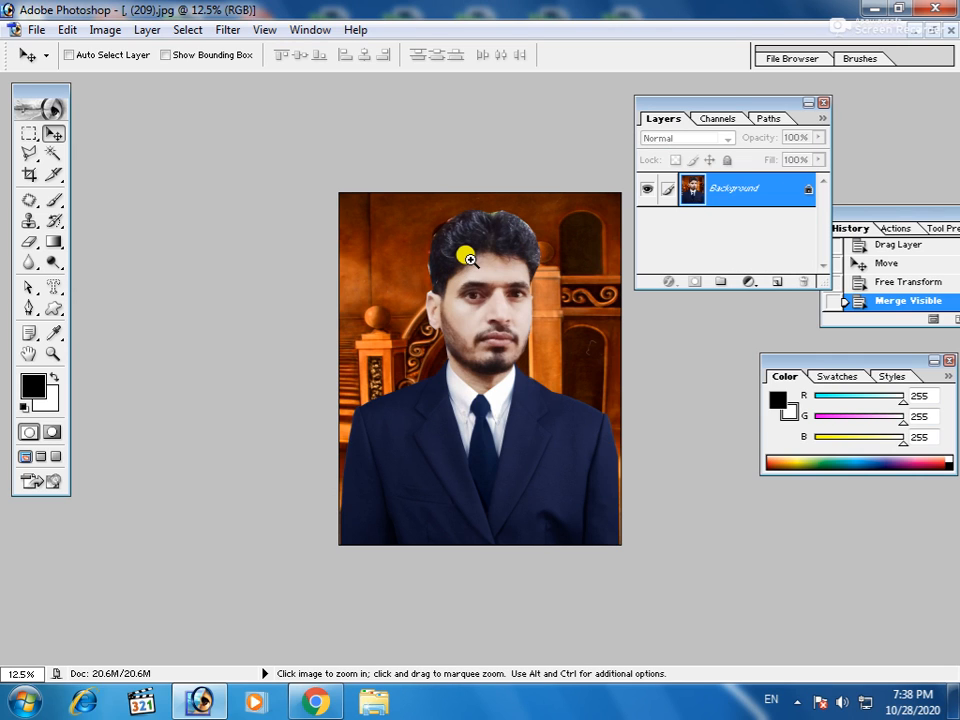
click(469, 259)
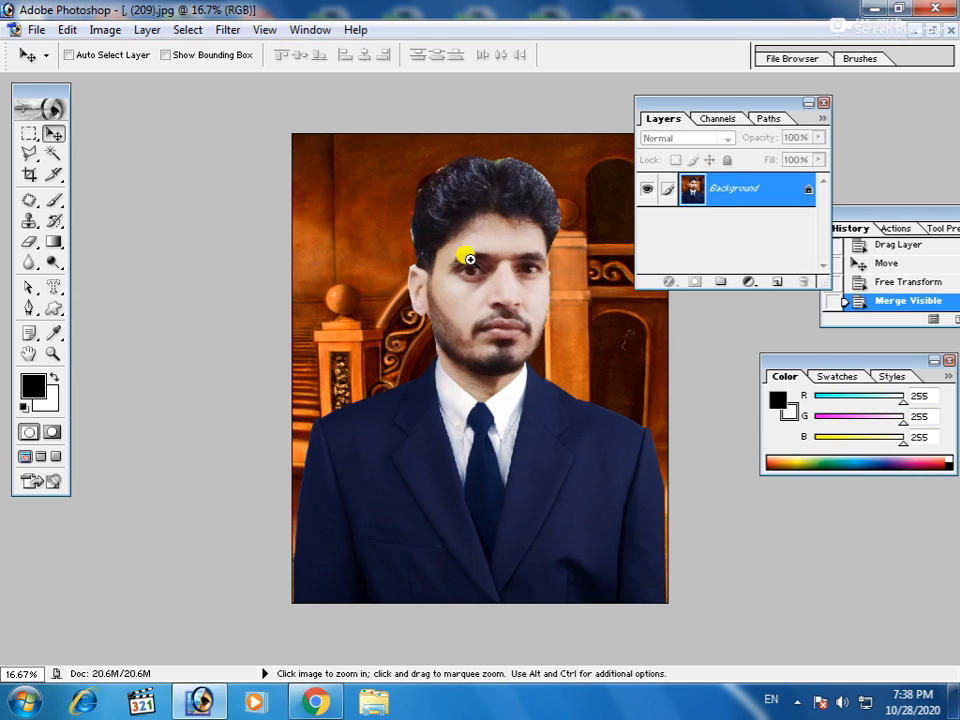
click(69, 56)
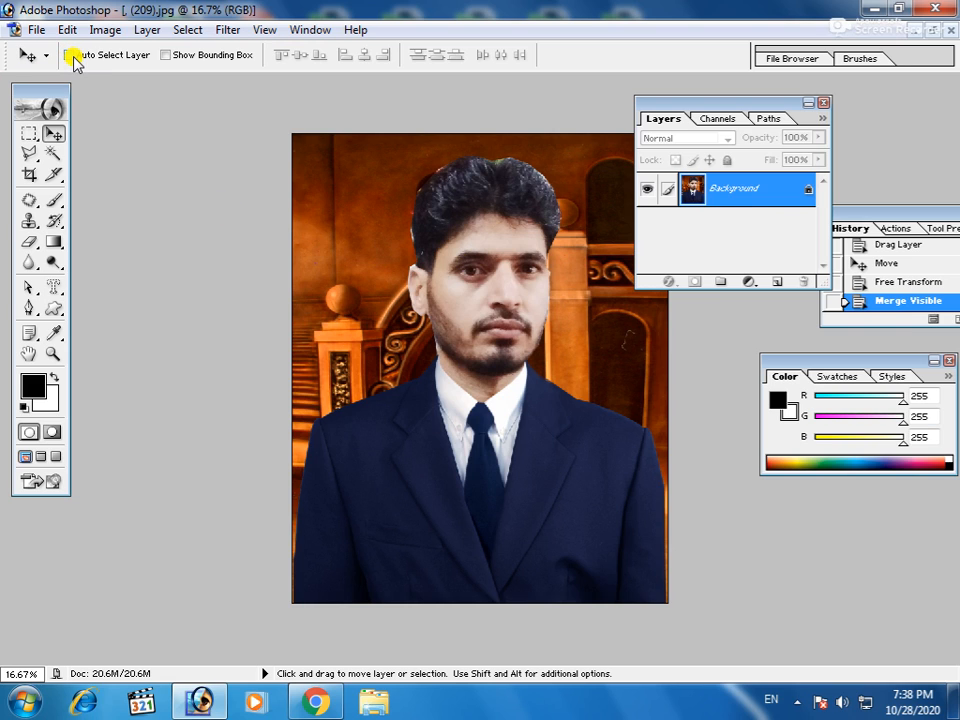
key(ctrl+a)
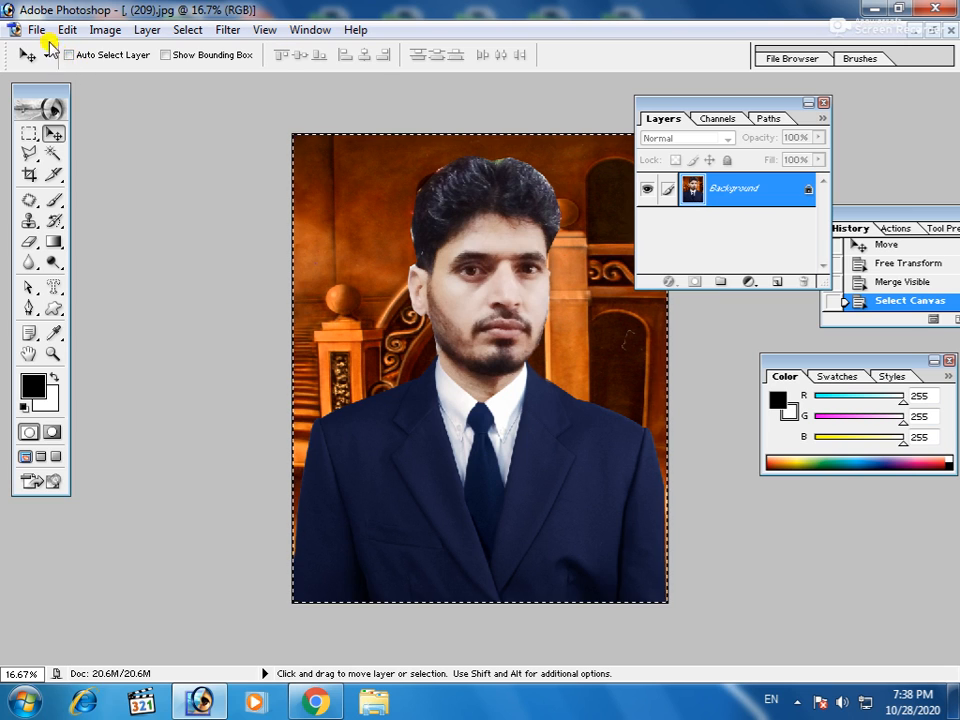
click(38, 30)
mouse_move(73, 31)
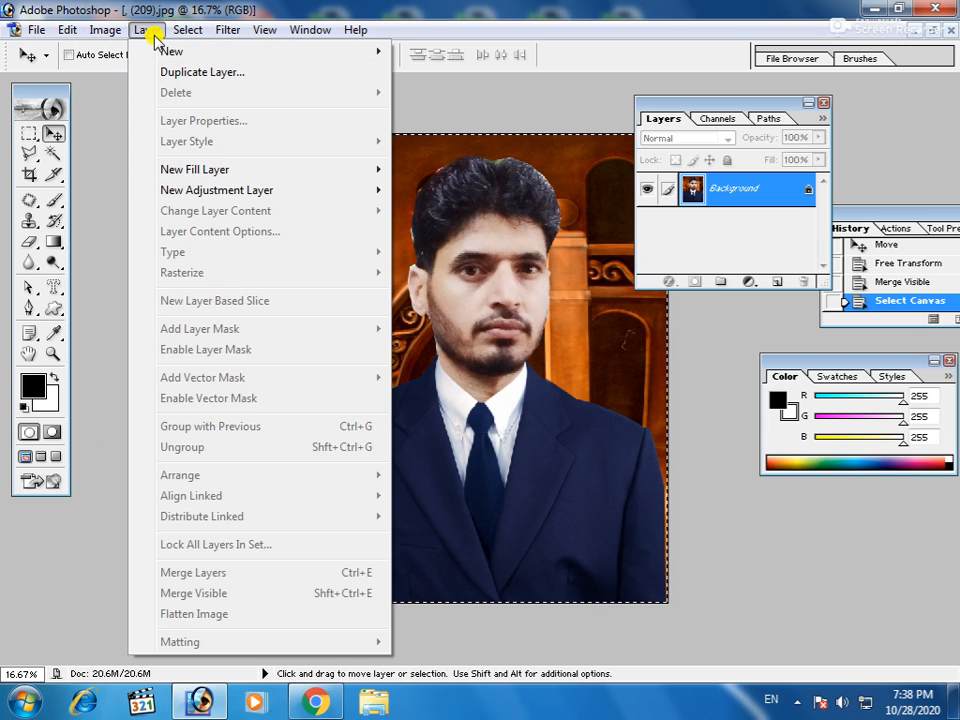
mouse_move(110, 35)
mouse_move(184, 32)
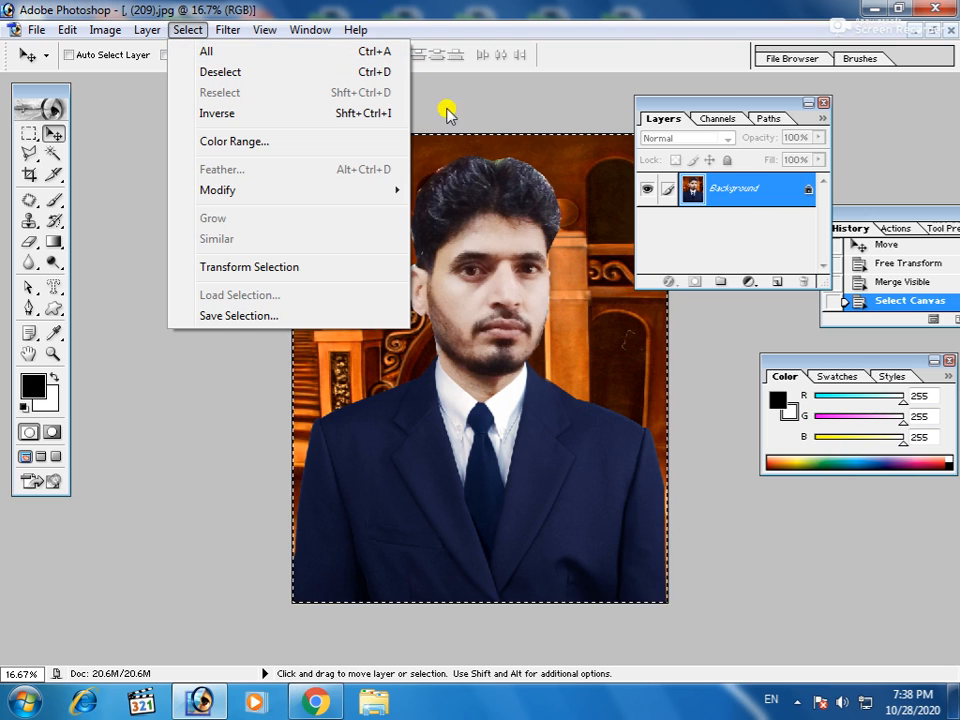
click(377, 51)
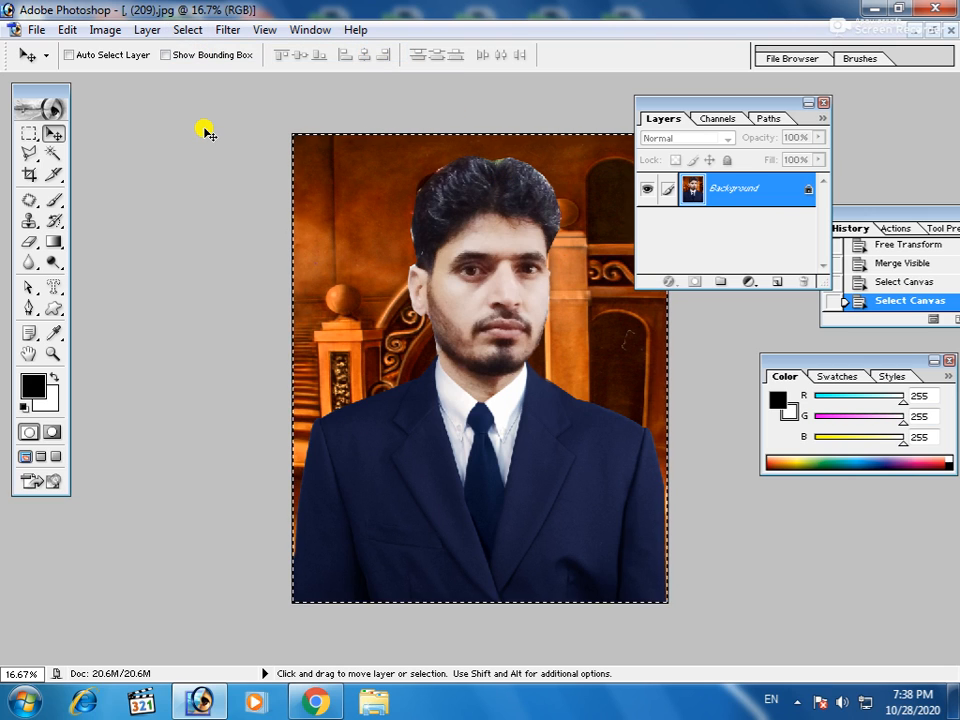
Stroke the canvas selection with the bright green color 5BF418, centered on the selection edge
click(67, 31)
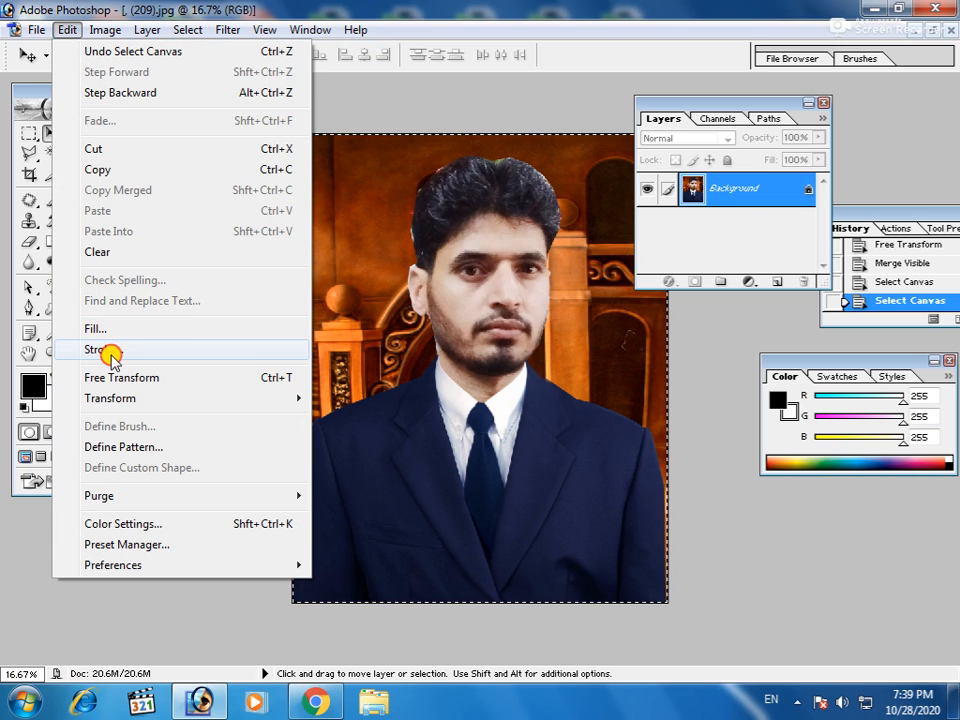
click(108, 350)
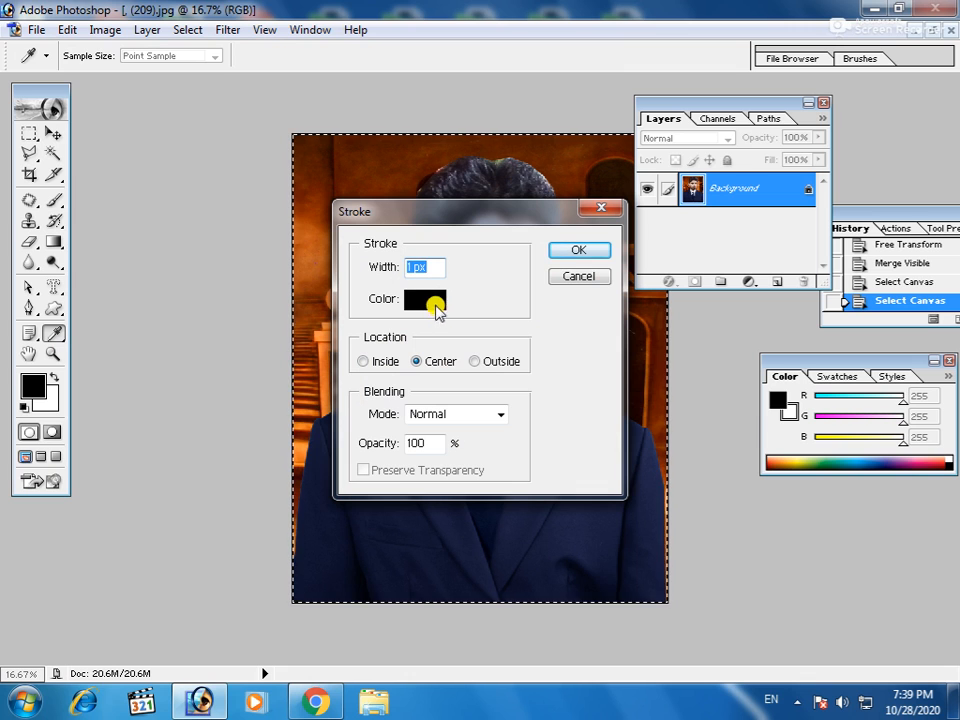
click(430, 300)
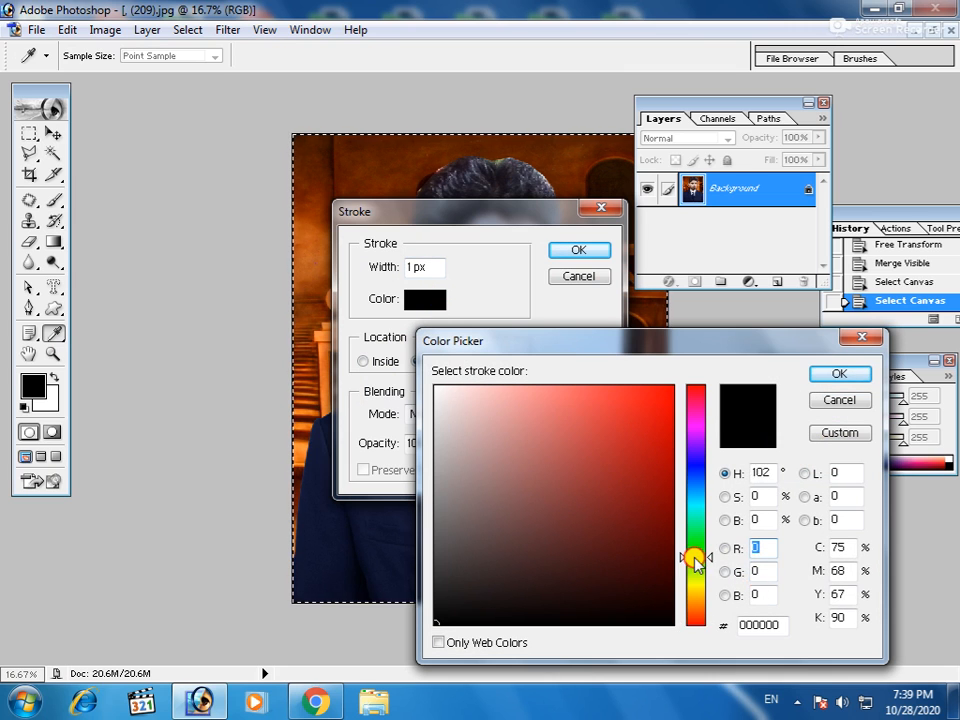
click(650, 396)
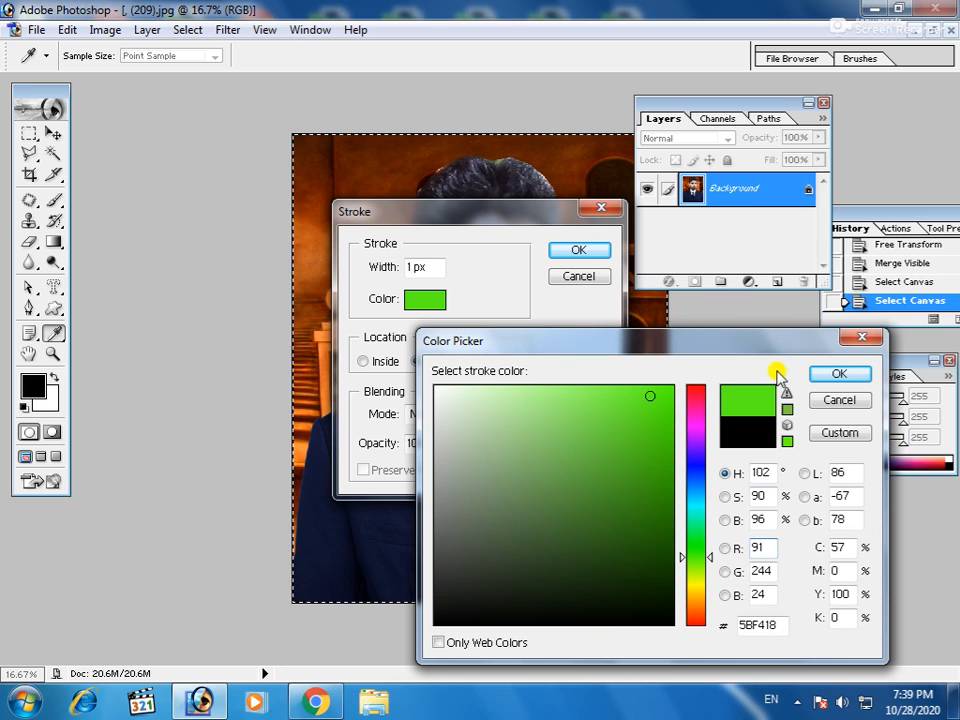
click(838, 375)
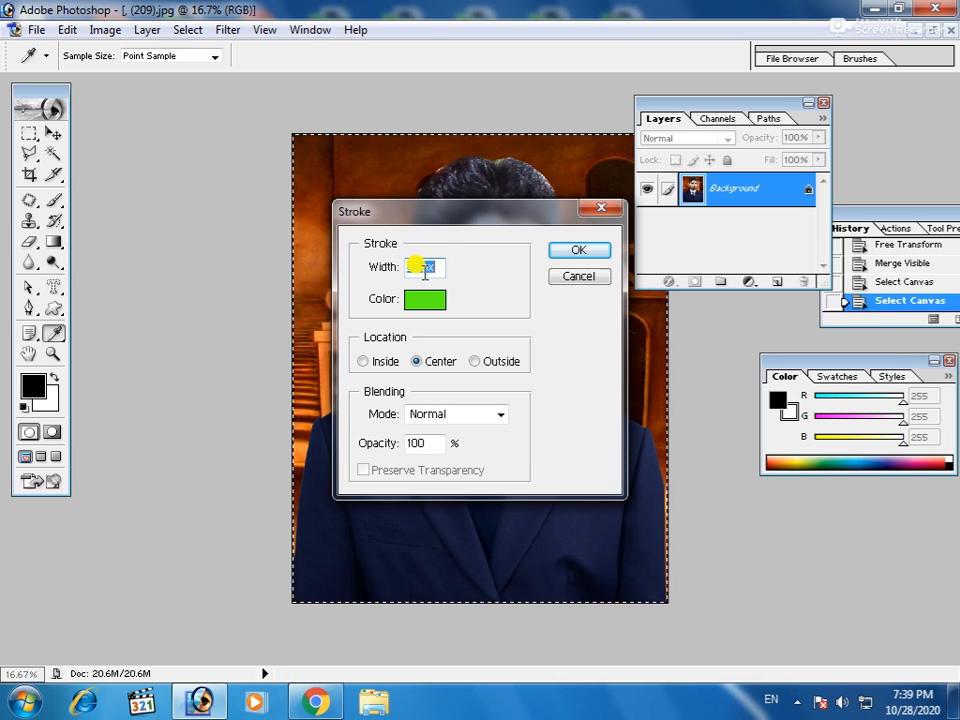
click(581, 252)
key(v)
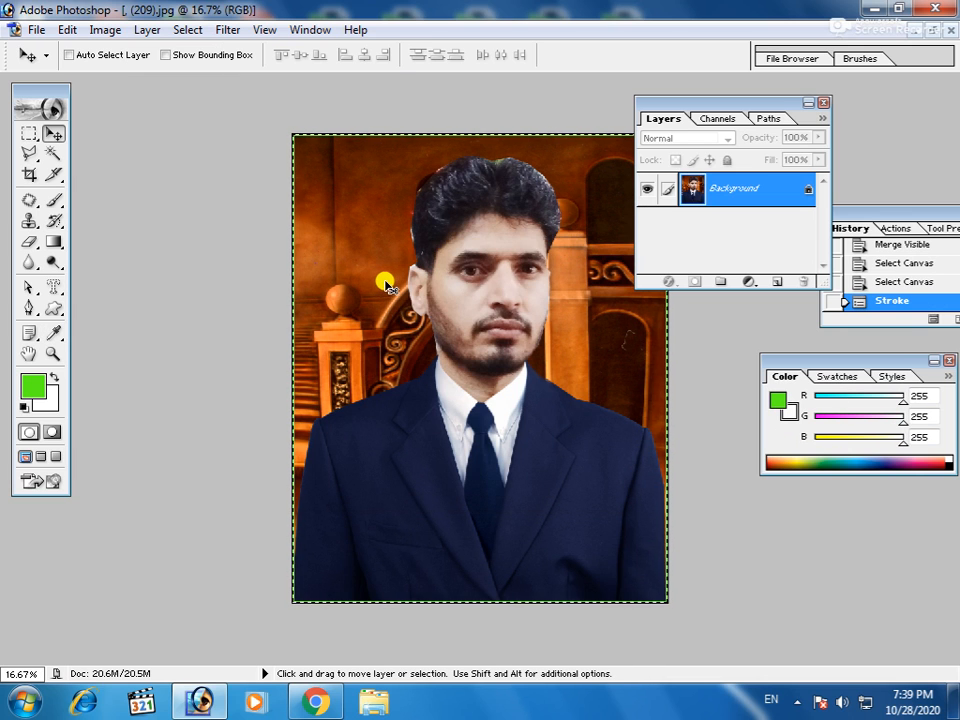
Select the entire canvas of the green-bordered portrait again
key(ctrl+n)
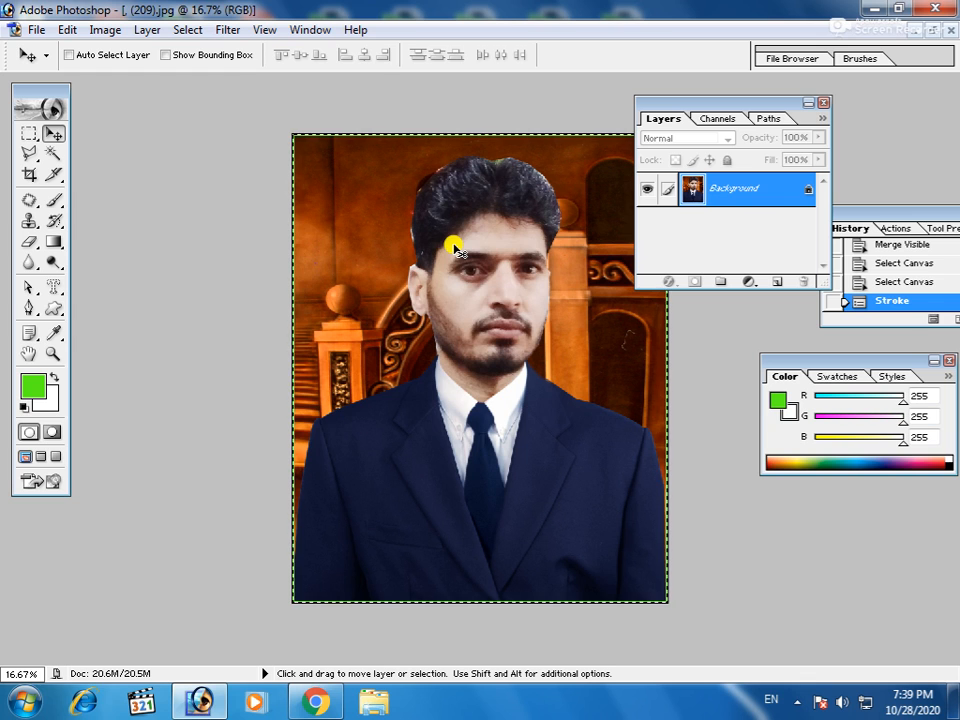
key(ctrl+space)
click(444, 244)
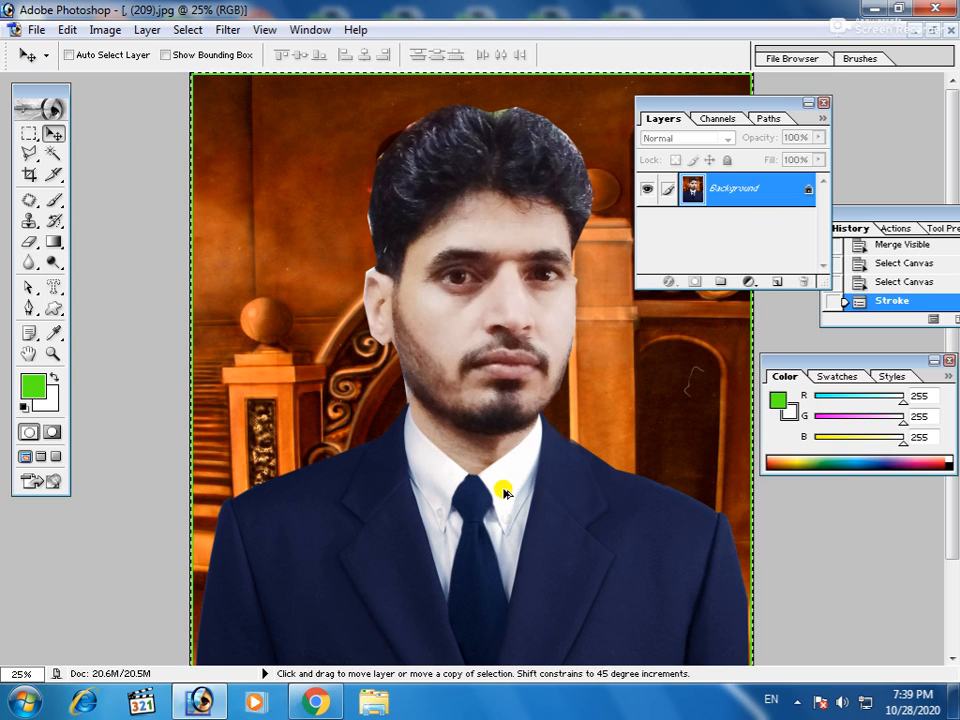
key(ctrl+F10)
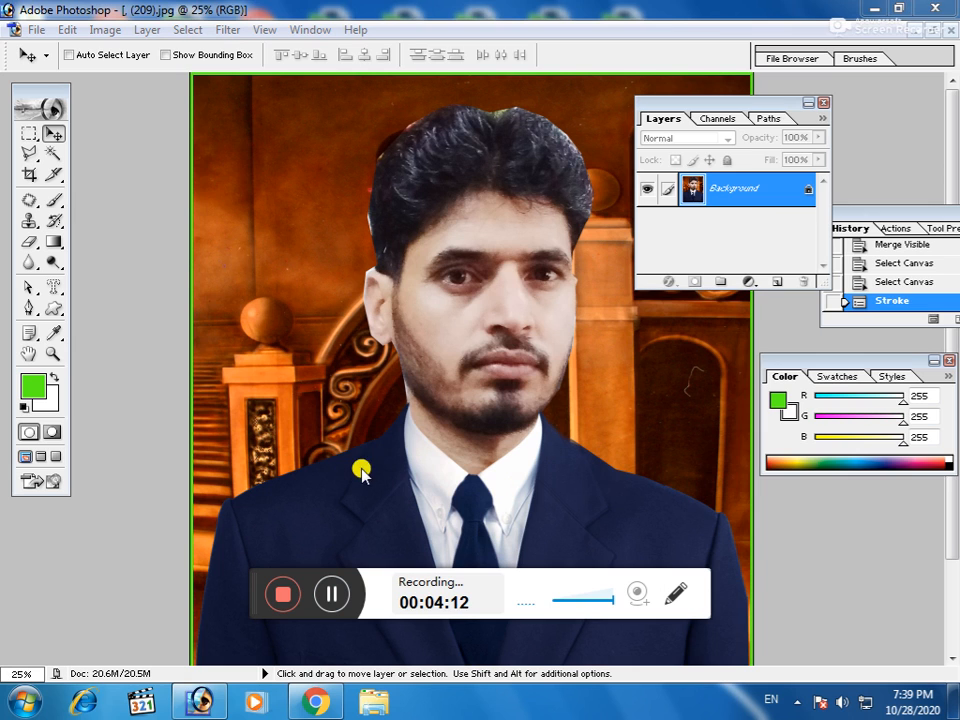
click(270, 352)
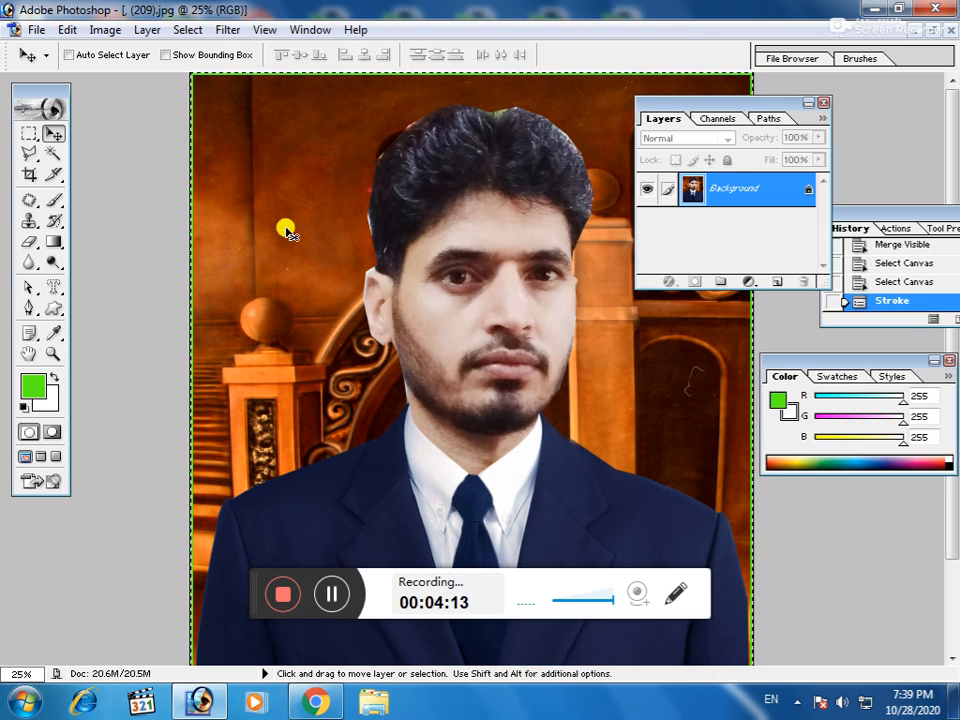
click(188, 30)
click(206, 55)
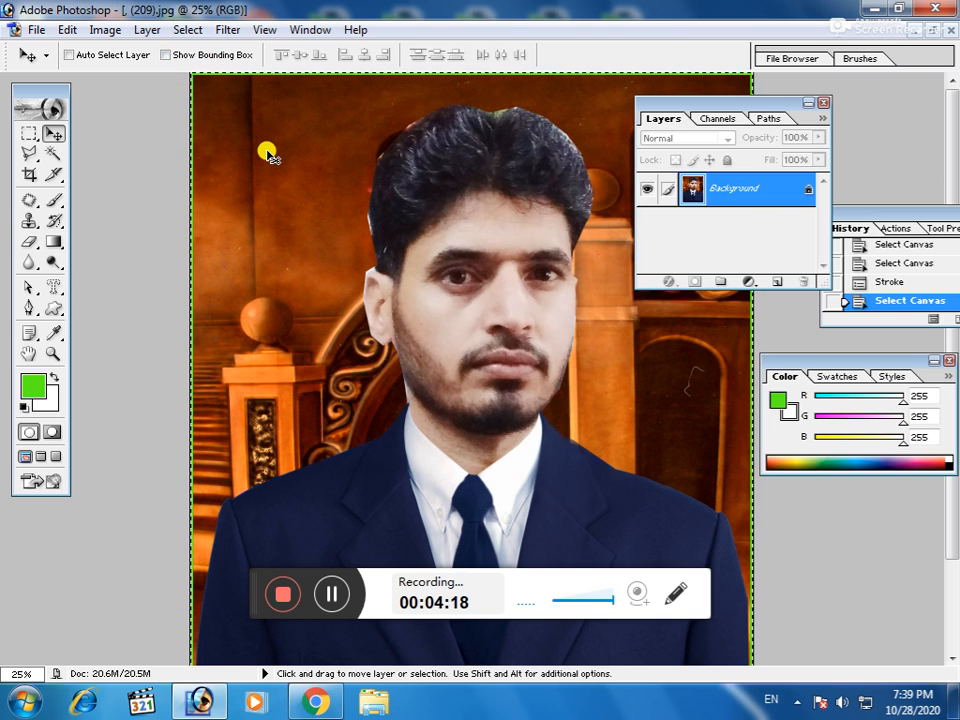
Stroke the canvas selection with a 50 px green border and clear the selection
click(66, 30)
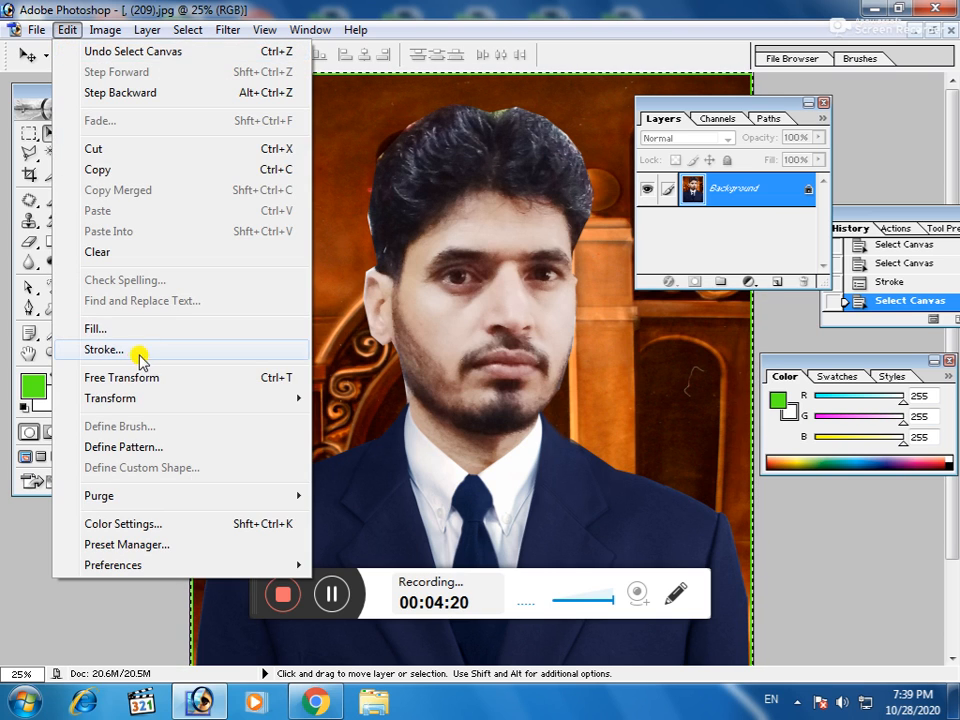
click(139, 352)
text(50)
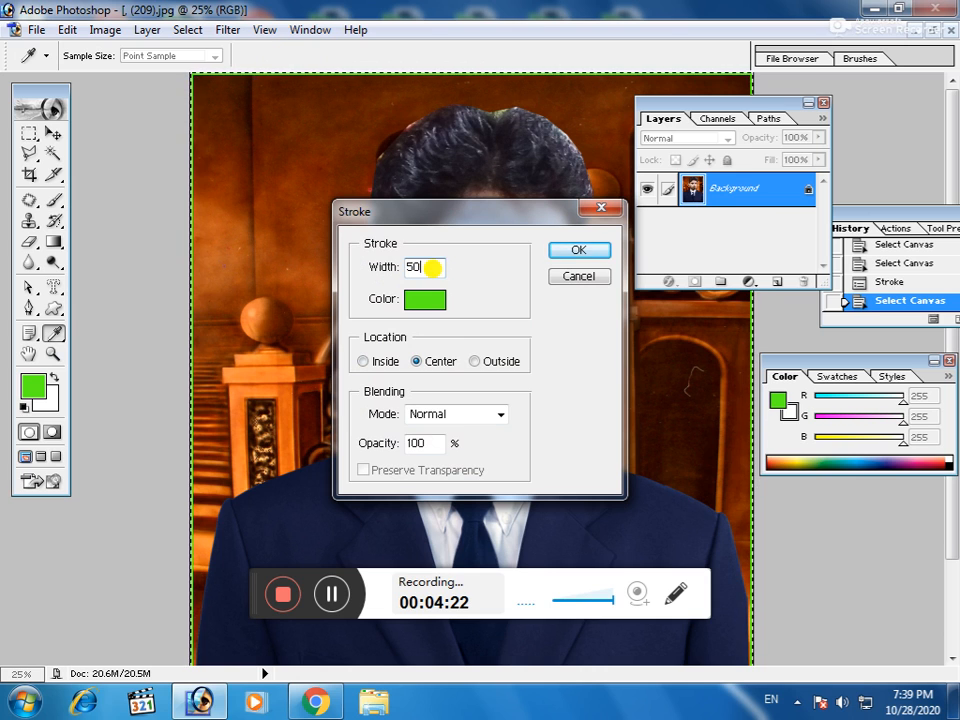
click(568, 249)
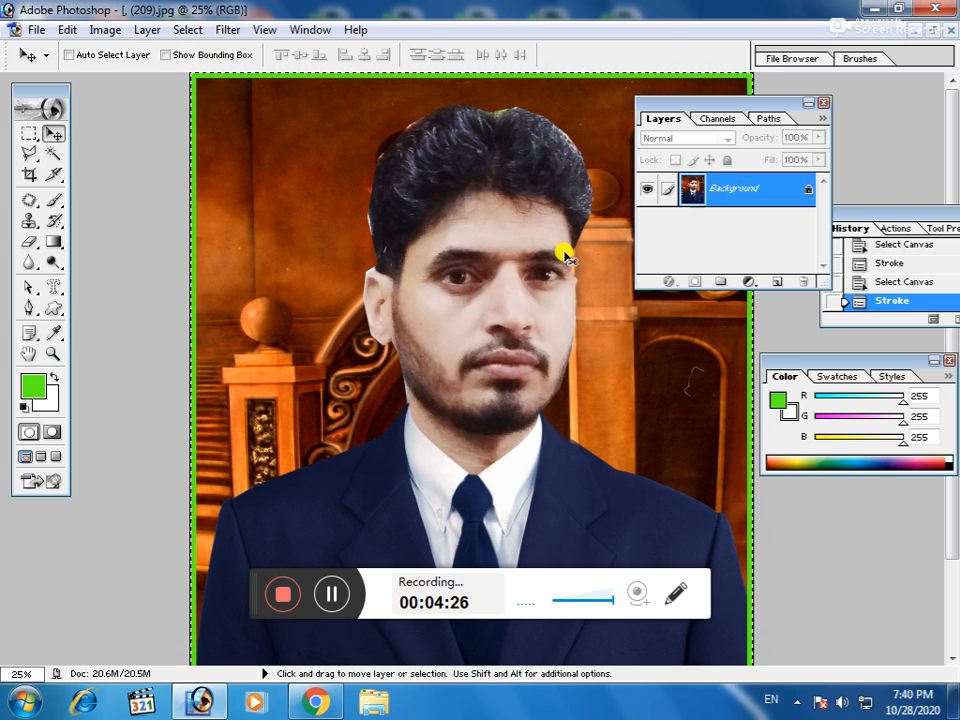
alt+click(459, 282)
alt+click(458, 281)
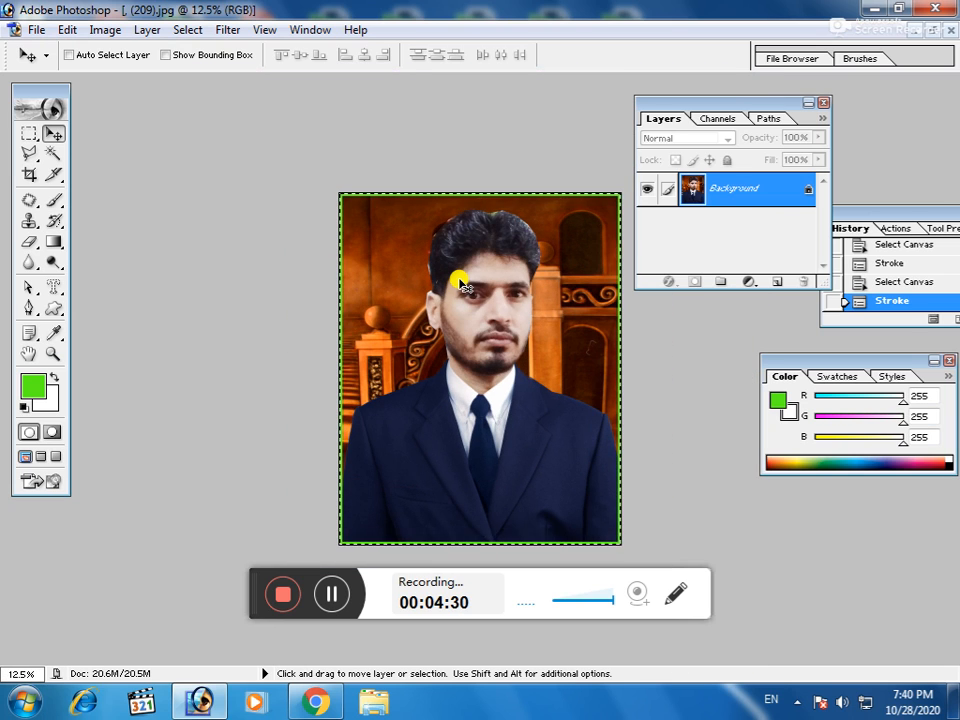
key(ctrl+d)
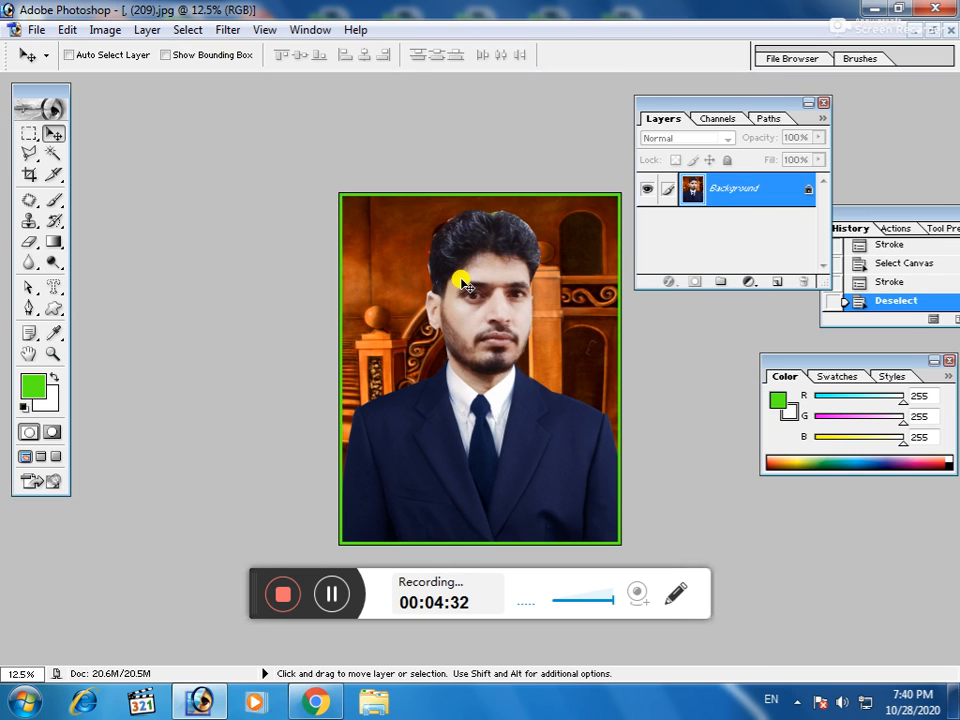
click(331, 594)
click(331, 594)
Try converting the locked Background into a regular layer named Layer 0, and undo the conversion
double_click(752, 196)
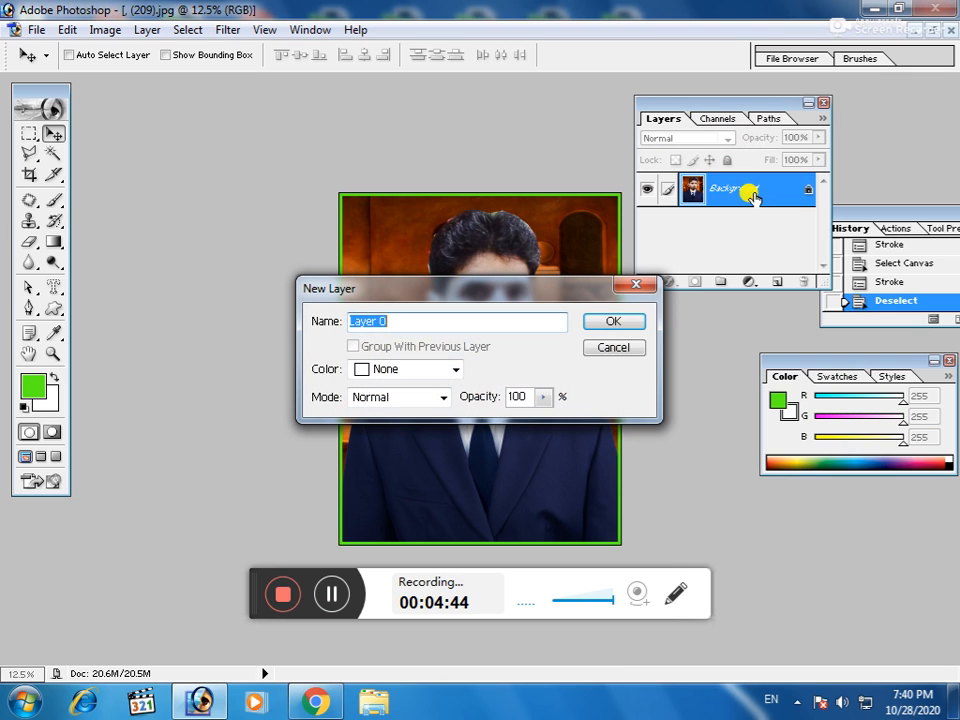
click(615, 322)
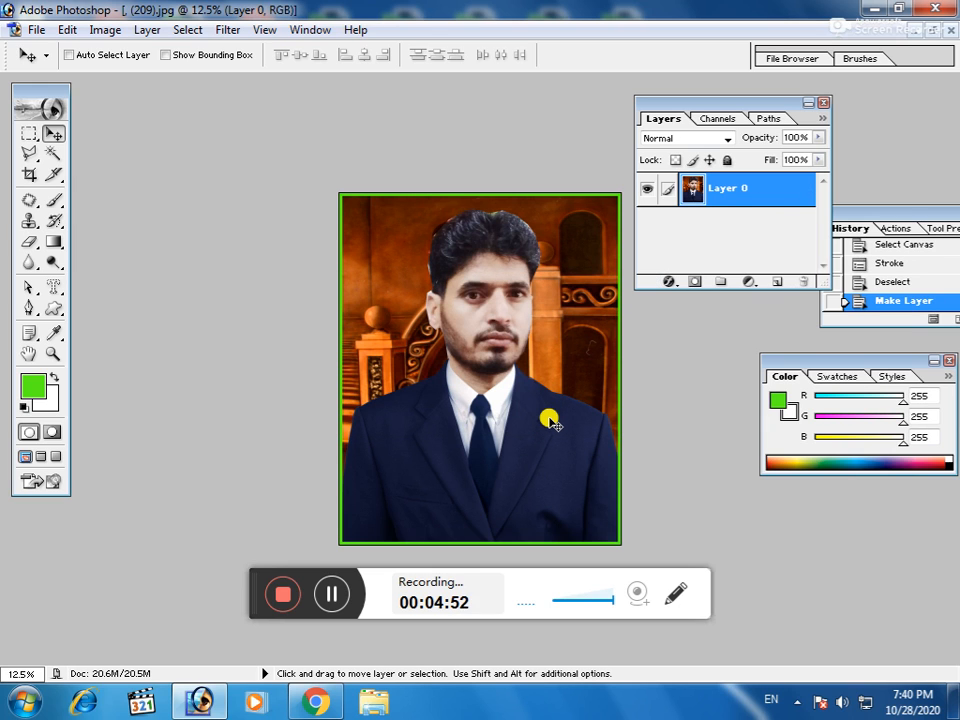
key(ctrl+z)
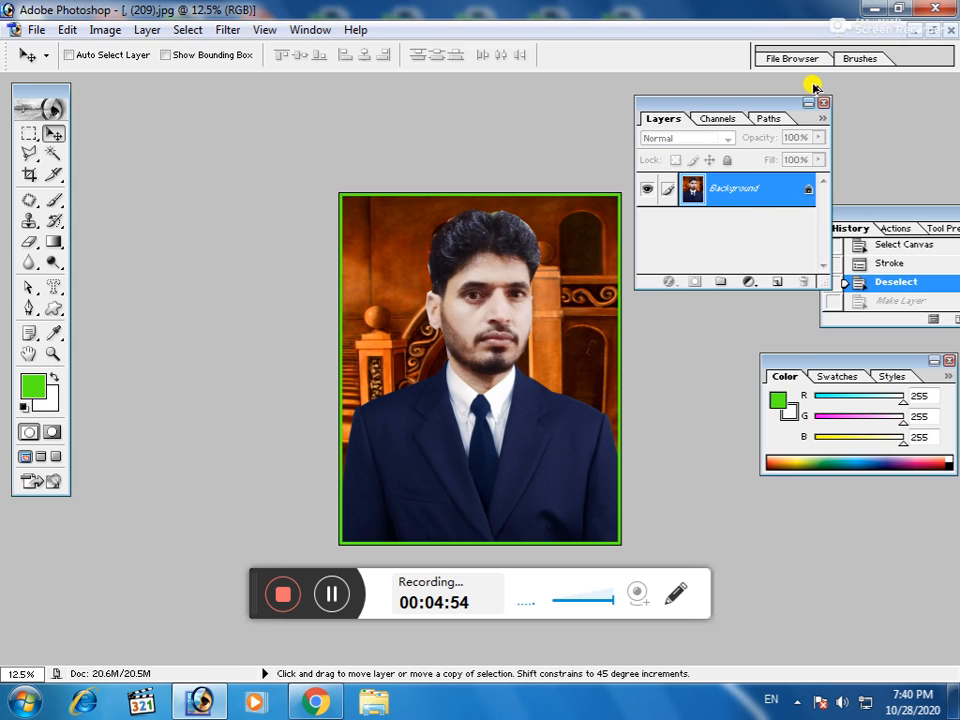
Step back through the history to the Free Transform state, undoing both green strokes, the canvas selections and the layer merge
key(ctrl+alt+z)
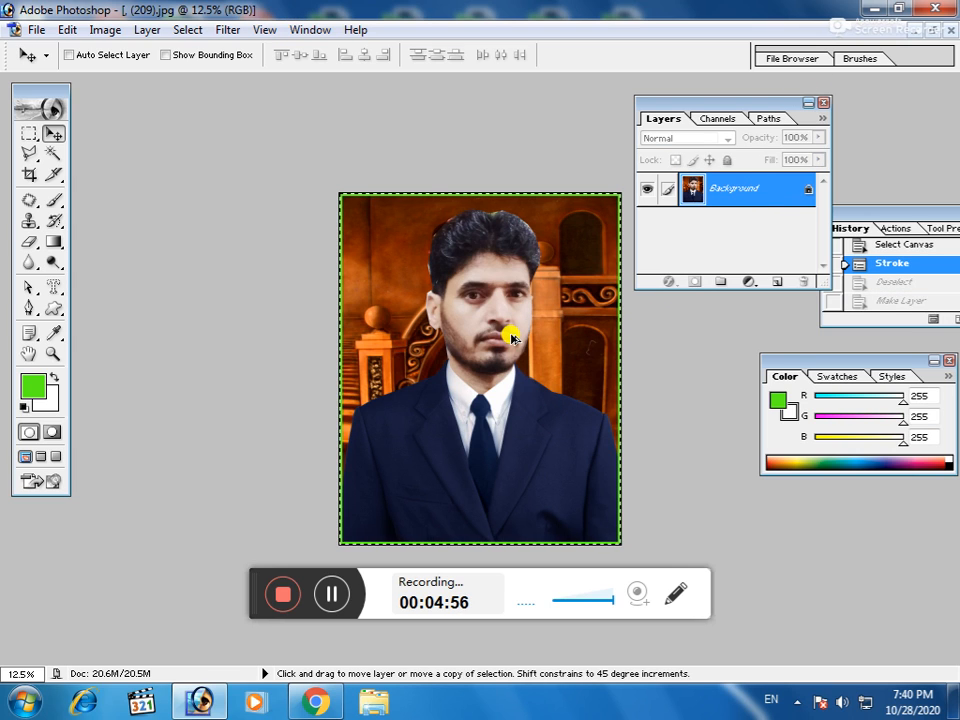
key(ctrl+alt+z)
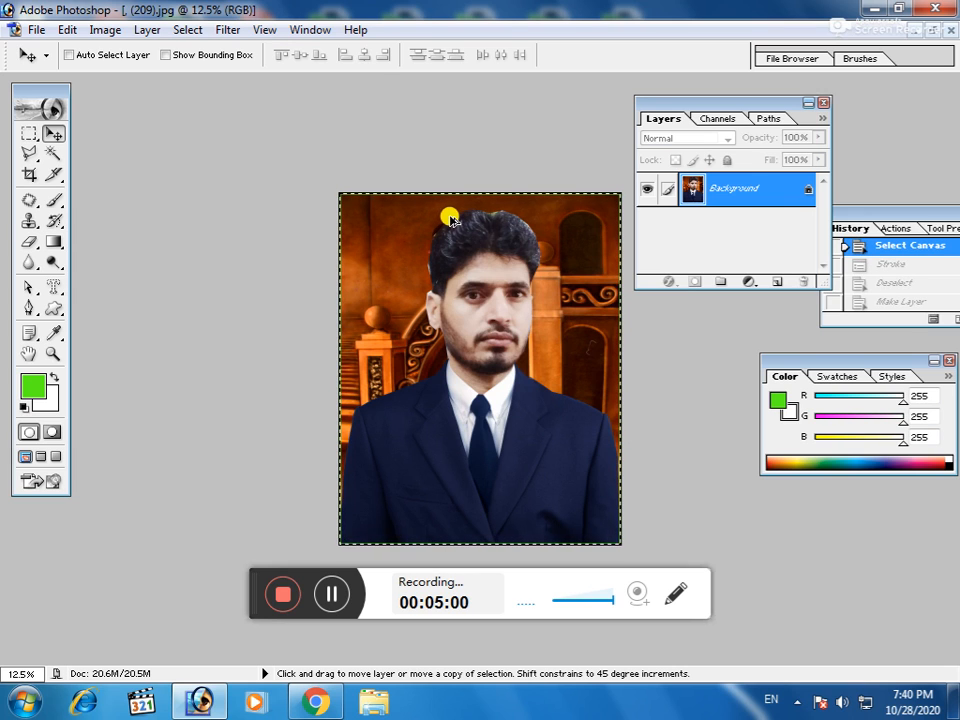
key(ctrl+alt+z)
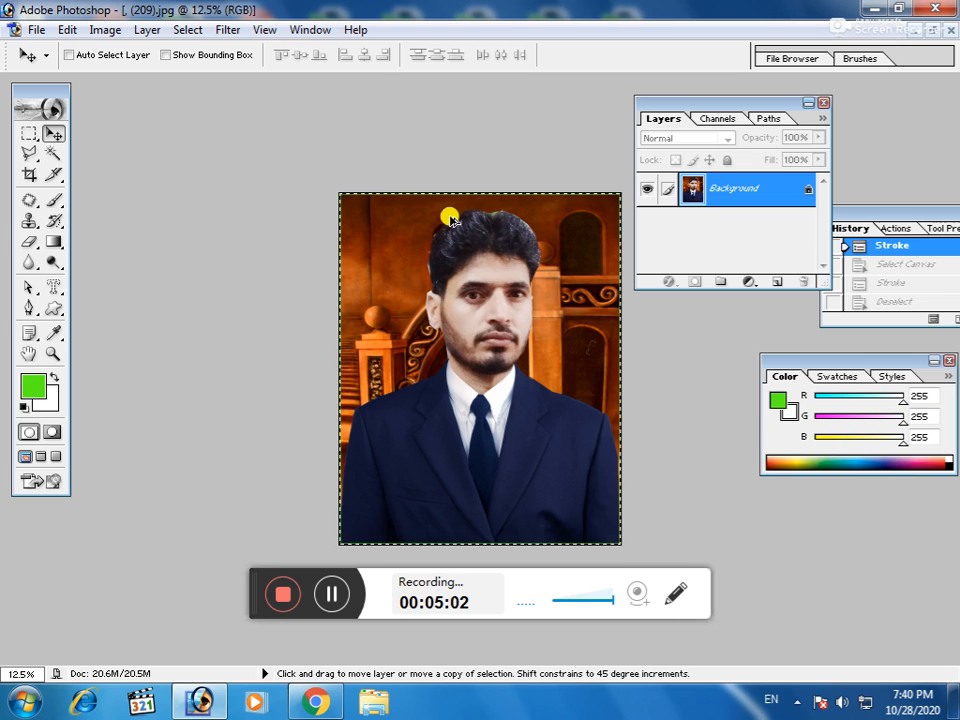
key(ctrl+alt+z)
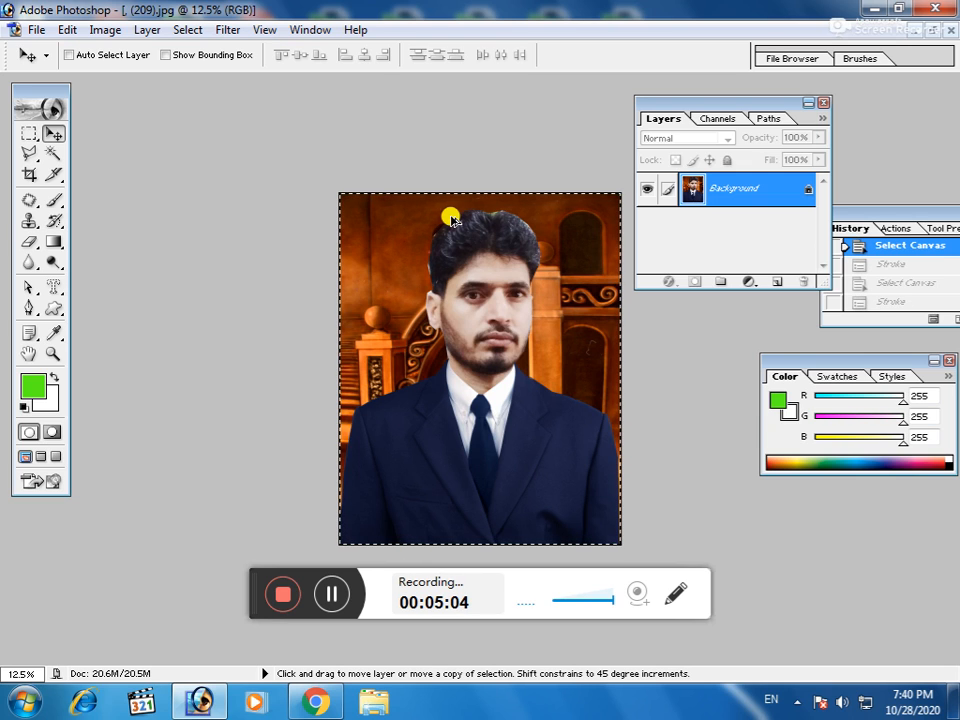
key(ctrl+alt+z)
key(ctrl+alt+z)
key(ctrl+alt+z)
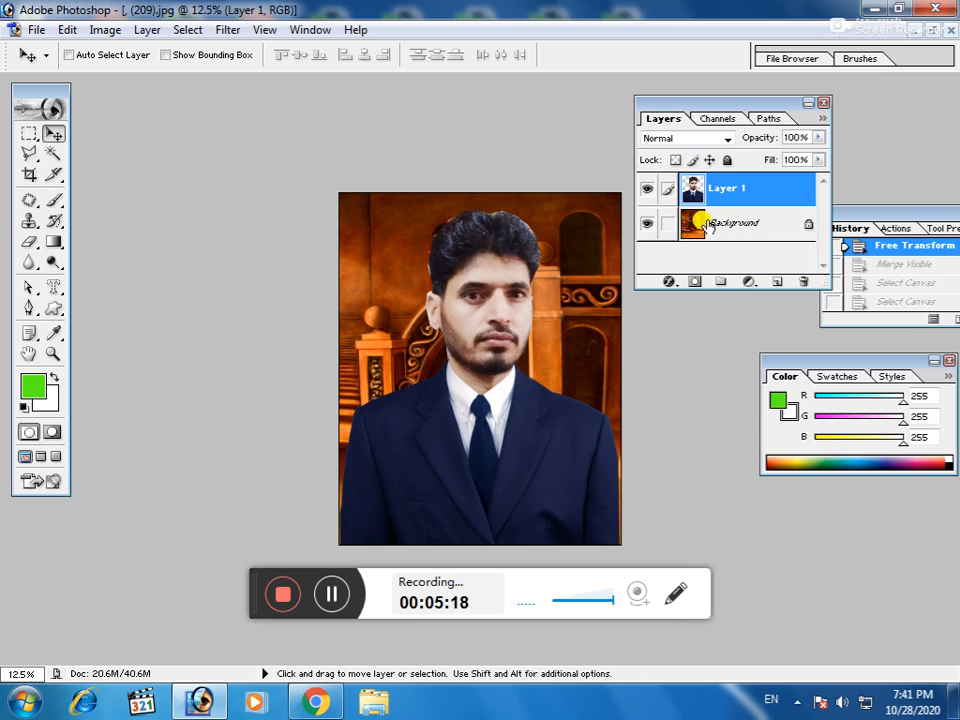
Try duplicating the Background and the man's layer in turn, undoing each copy
drag(707, 226, 777, 283)
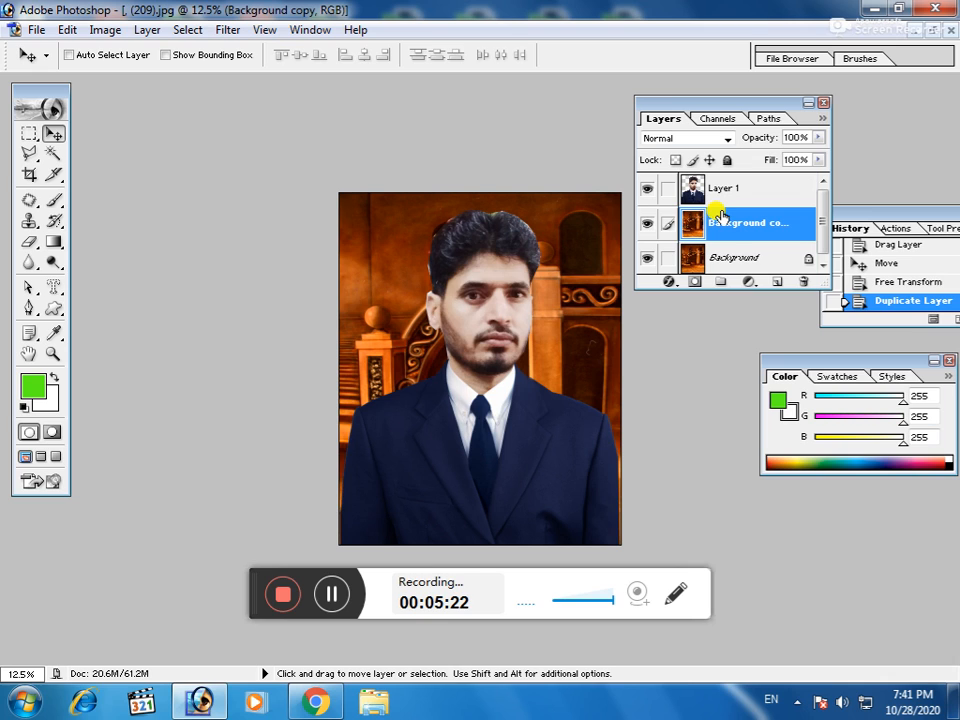
key(ctrl+z)
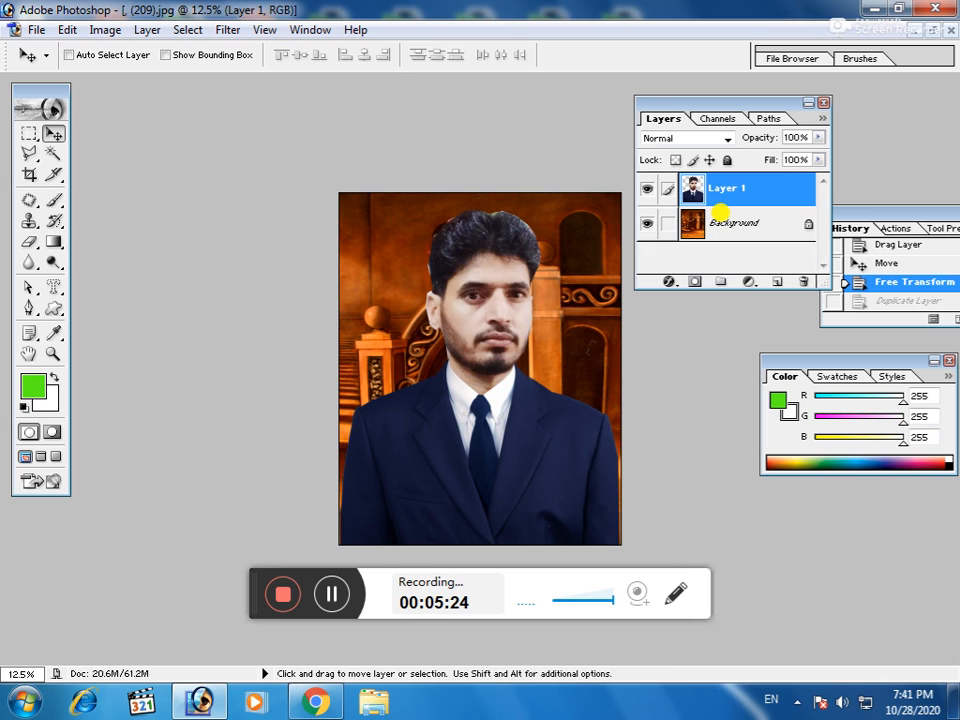
key(ctrl+j)
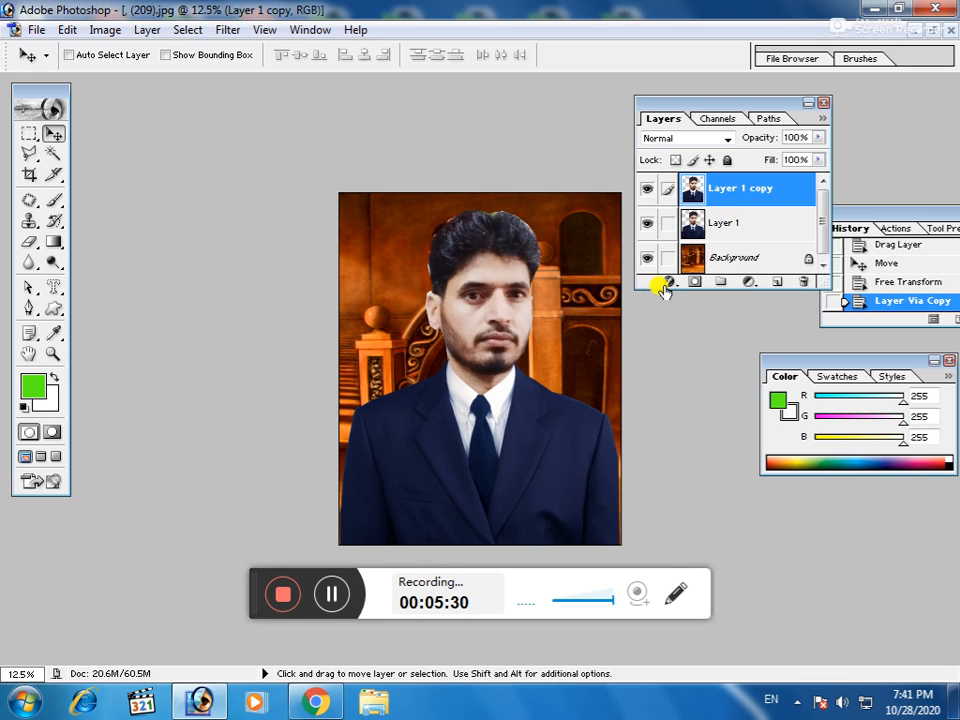
key(ctrl+z)
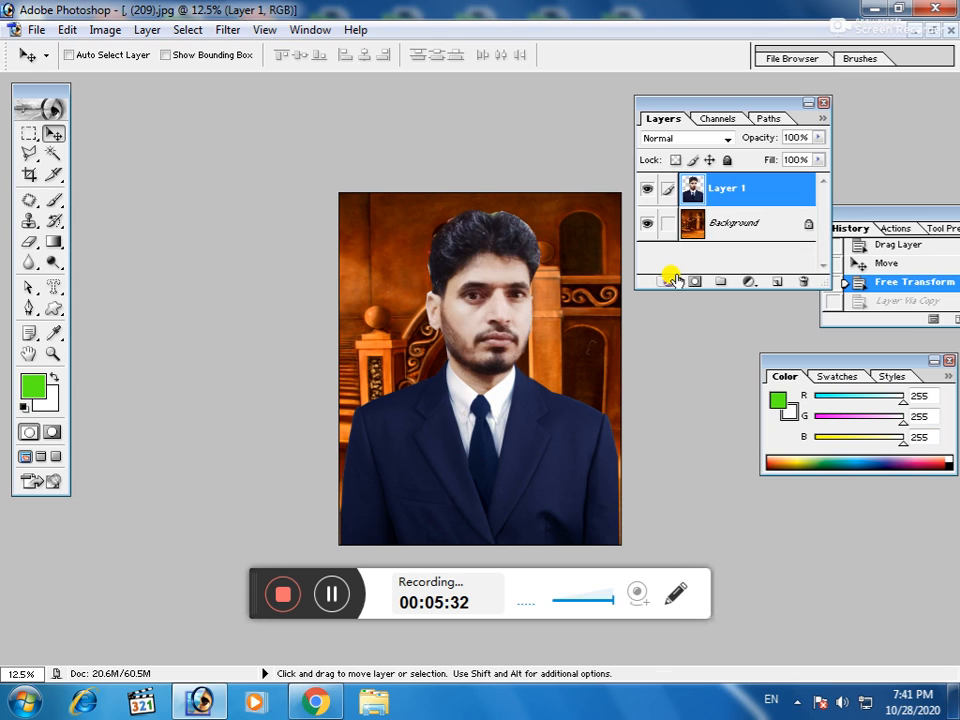
Duplicate the Background layer and convert the original Background into a regular layer named Layer 0
click(716, 228)
drag(713, 227, 711, 220)
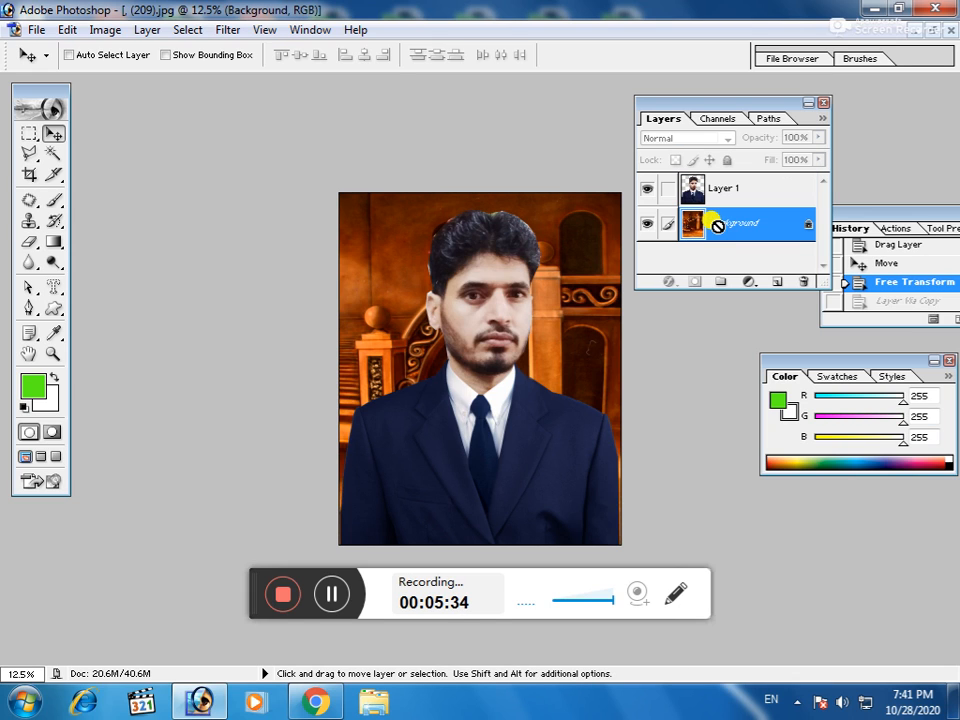
key(ctrl+j)
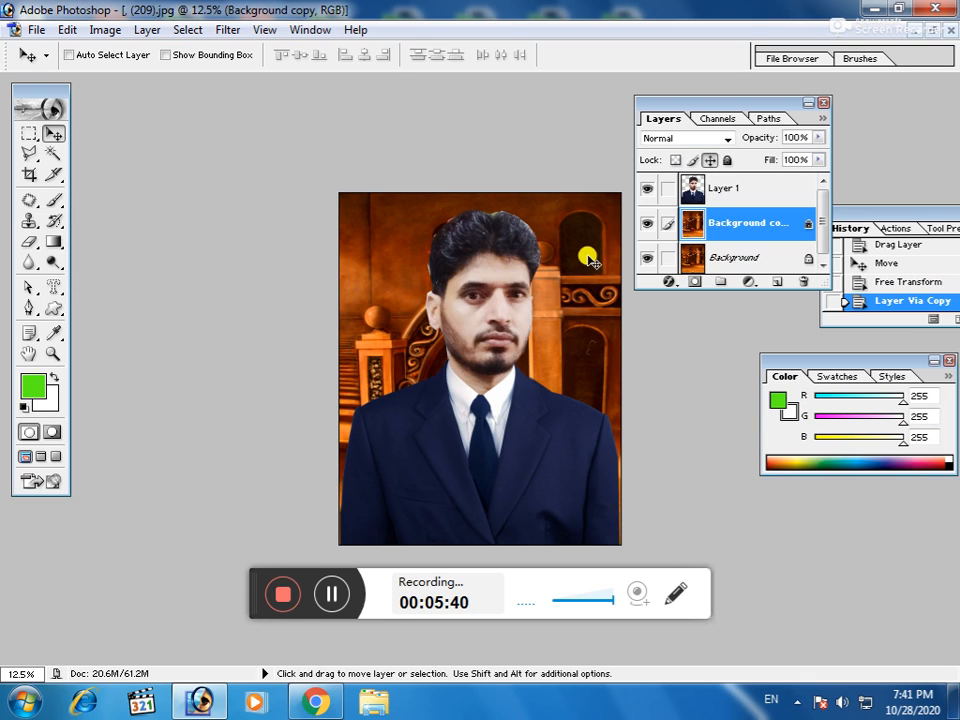
double_click(734, 258)
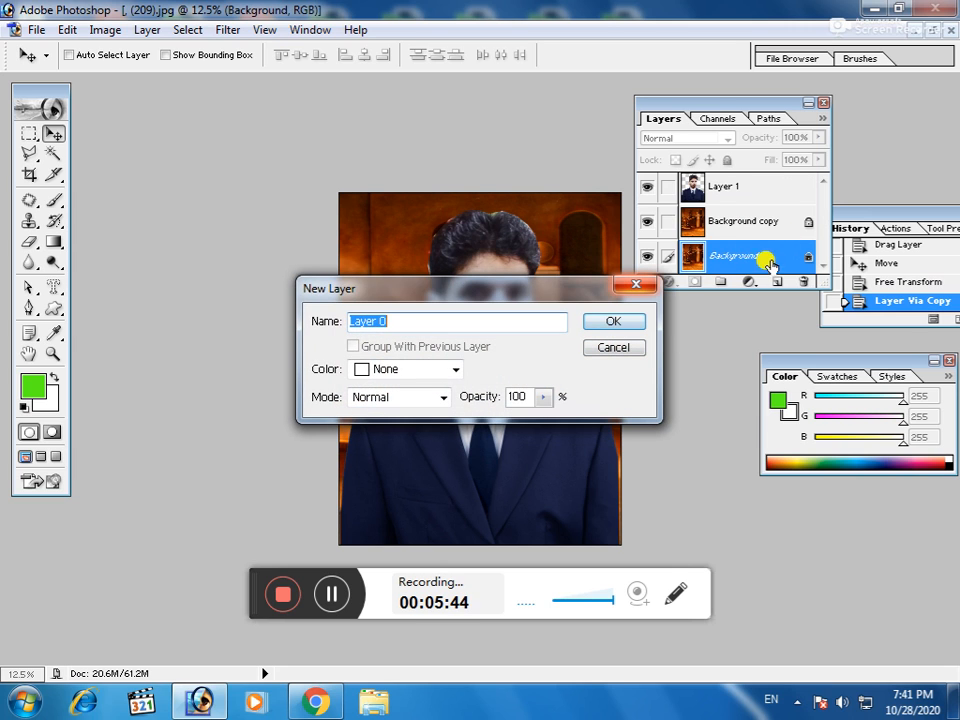
click(615, 321)
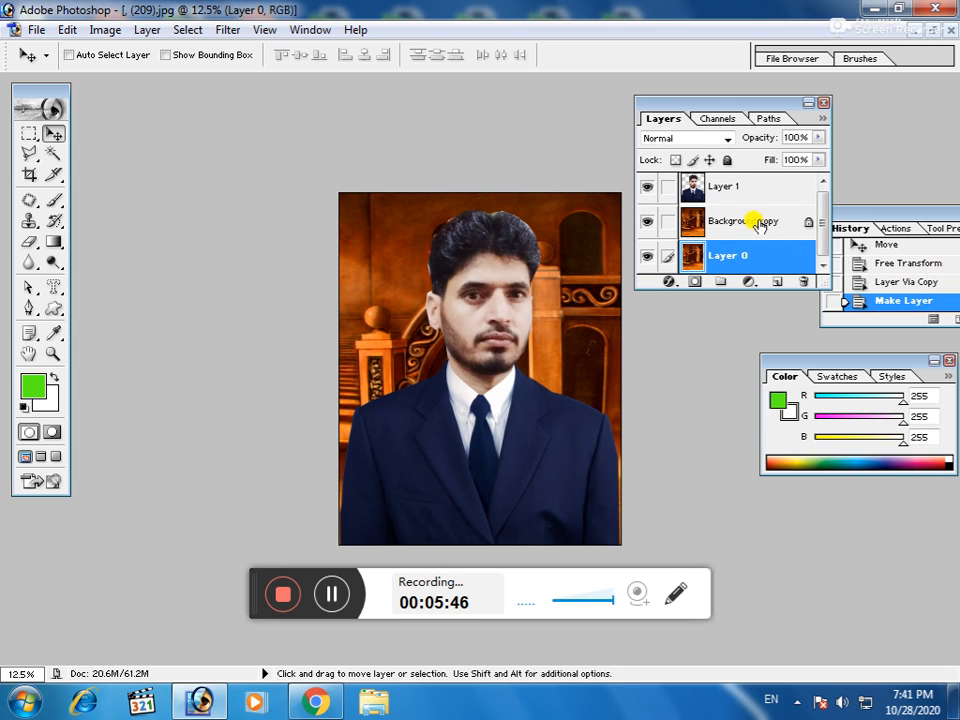
Open the Layer Style settings of the Background copy and accept the default blending options
double_click(762, 221)
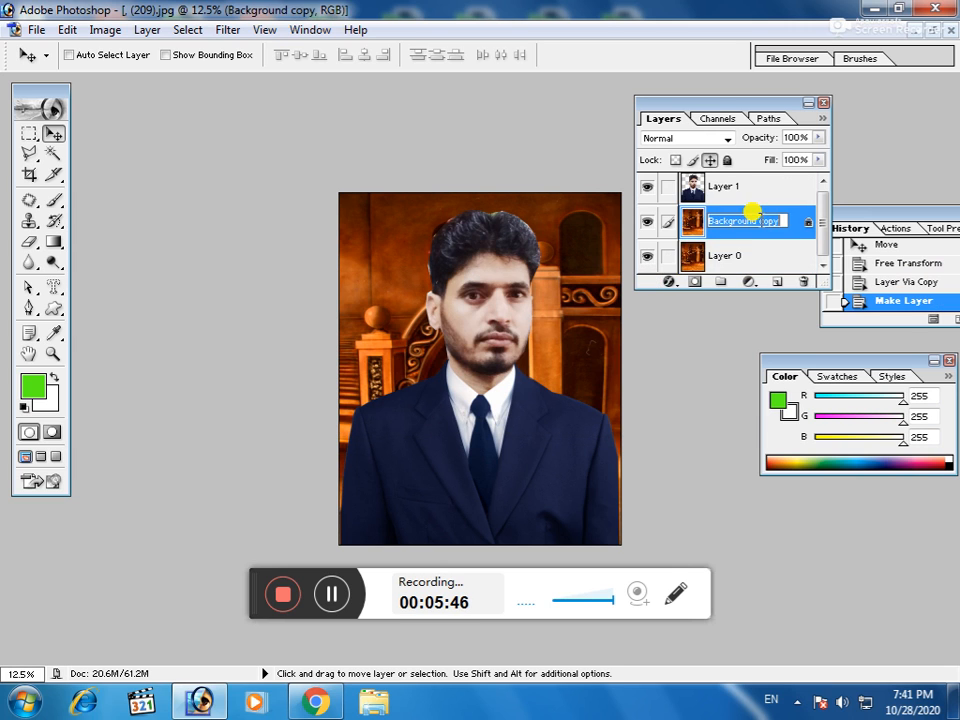
double_click(808, 227)
mouse_move(739, 379)
mouse_down()
mouse_move(450, 214)
mouse_move(462, 194)
mouse_up()
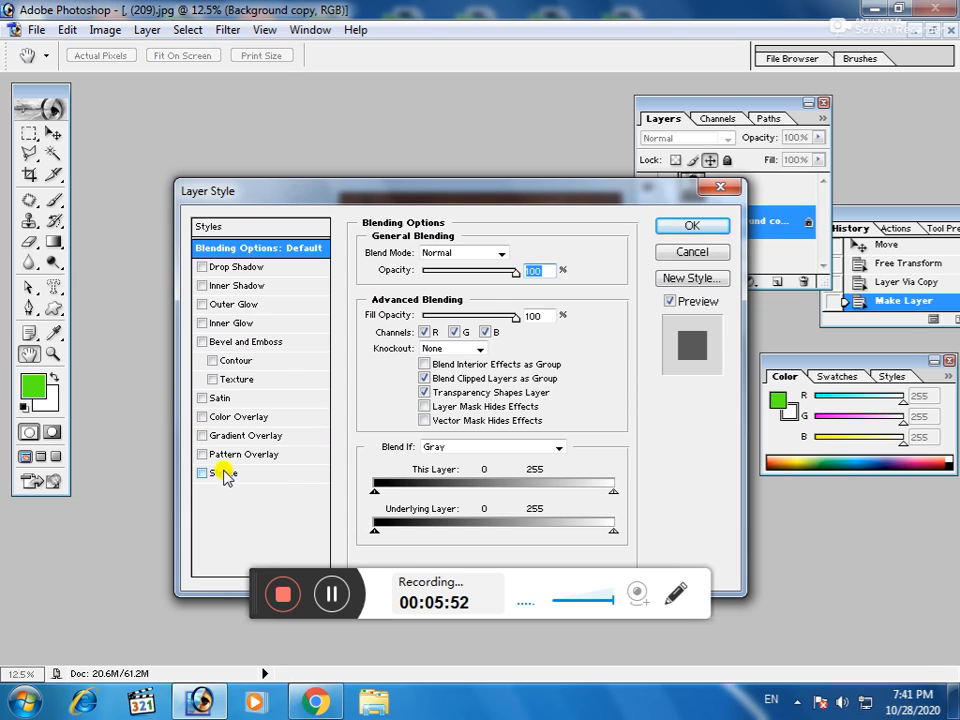
click(689, 228)
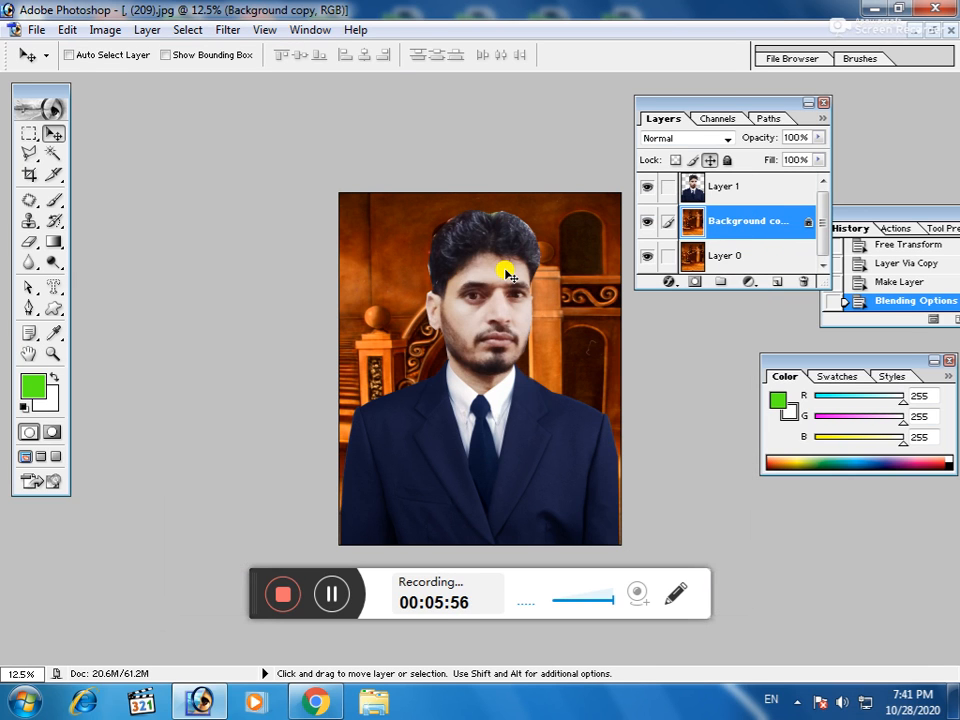
Try to scale Layer 0 down slightly with Free Transform while it lies beneath the Background copy
right_click(587, 254)
click(591, 263)
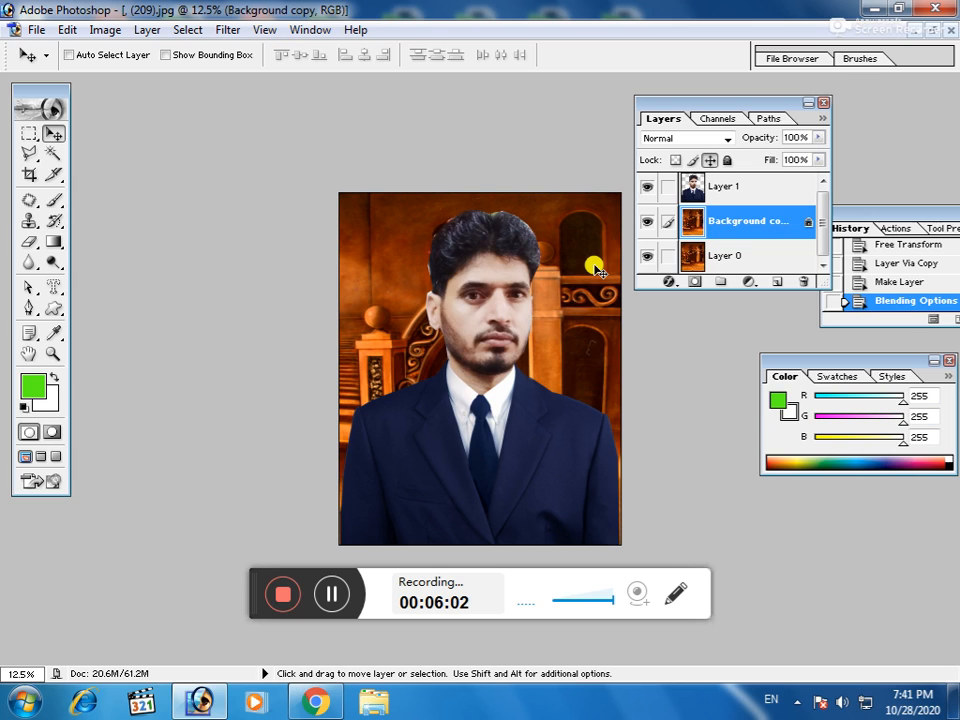
click(667, 255)
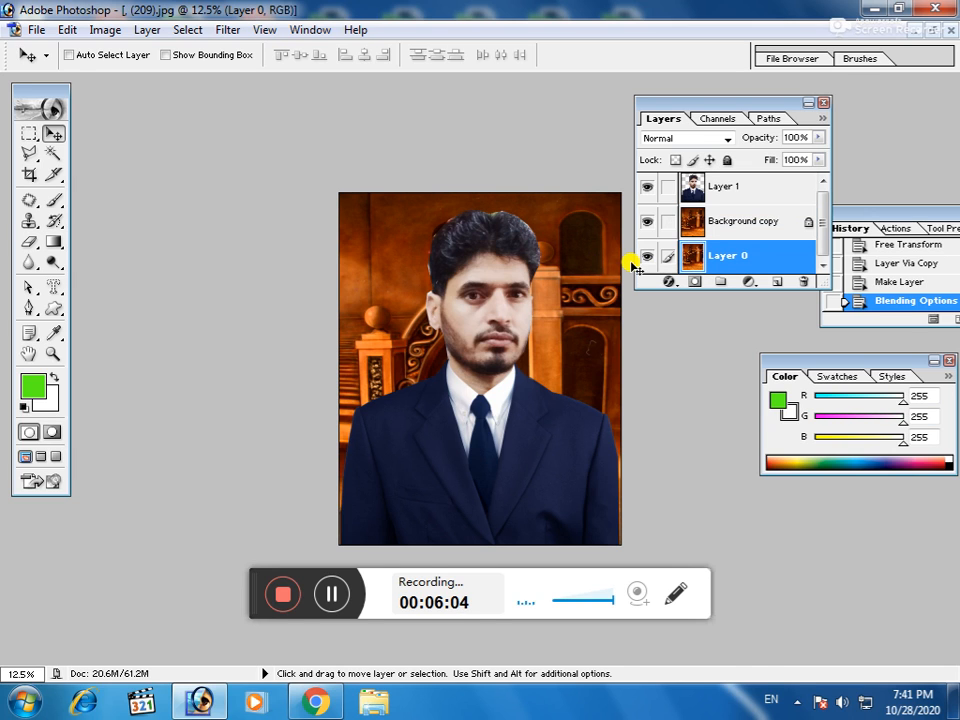
key(ctrl+t)
mouse_move(616, 191)
mouse_down()
mouse_move(598, 236)
mouse_move(620, 190)
mouse_move(614, 205)
mouse_move(613, 197)
mouse_up()
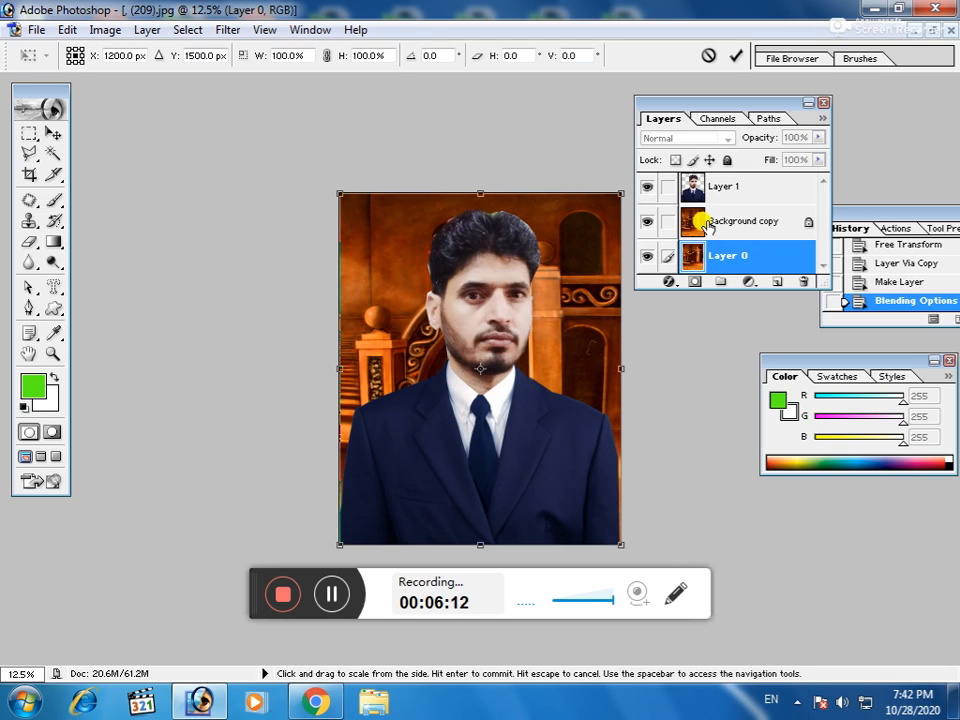
key(Return)
Move the Background copy beneath Layer 0 and try again to scale Layer 0 down slightly
drag(705, 222, 710, 265)
key(ctrl+t)
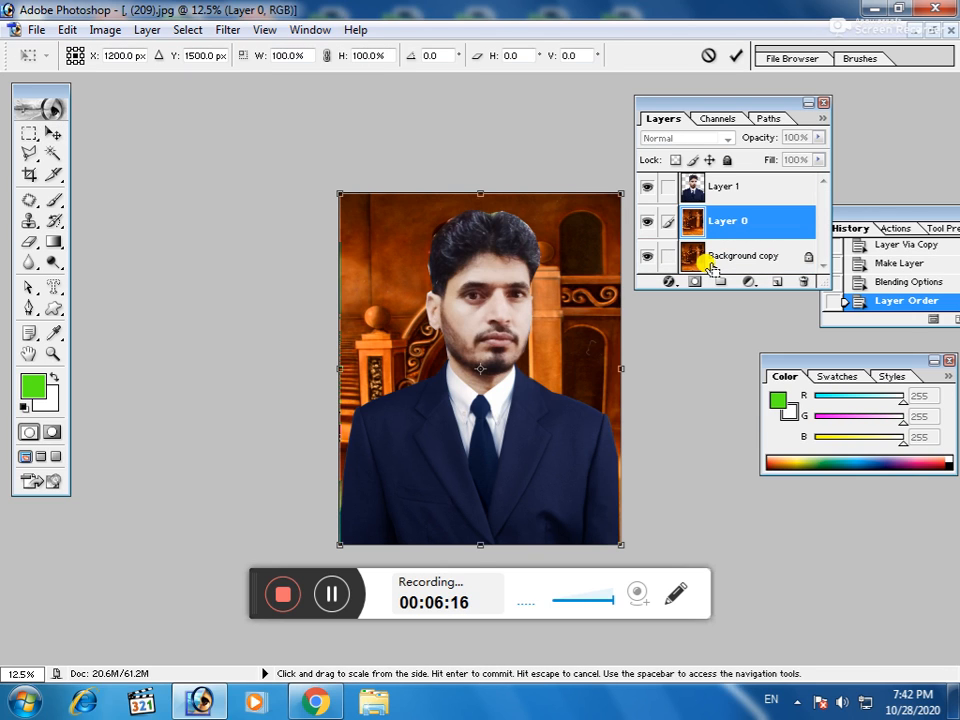
mouse_move(619, 193)
mouse_down()
mouse_move(600, 249)
mouse_move(615, 197)
mouse_up()
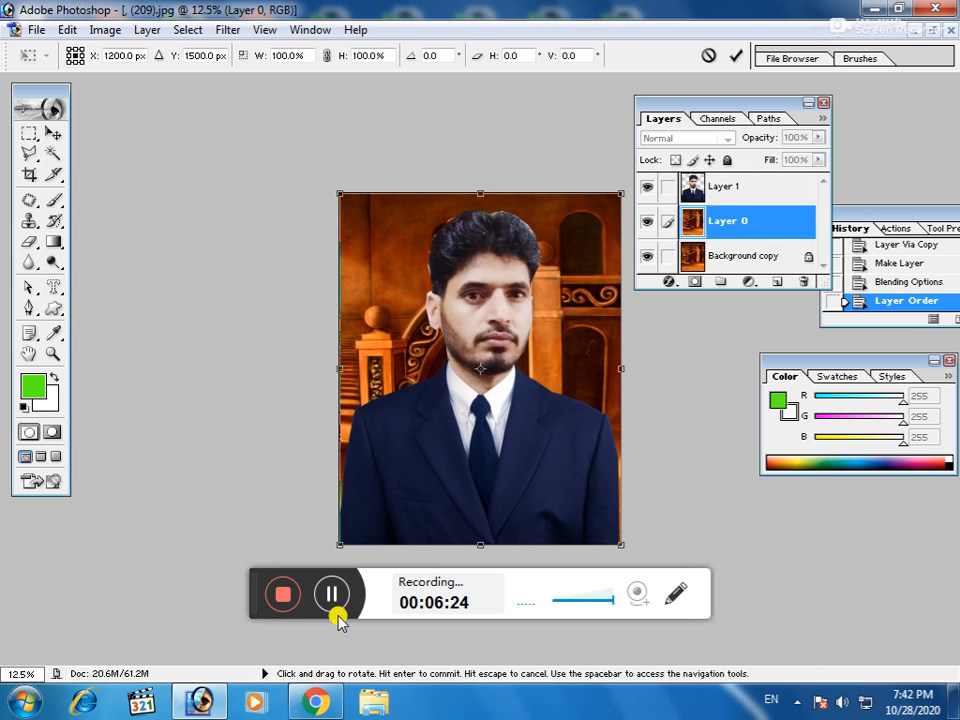
key(Return)
Duplicate Layer 0 and scale the copy down slightly around its center with Free Transform, leaving a narrow margin inside the canvas
key(ctrl+j)
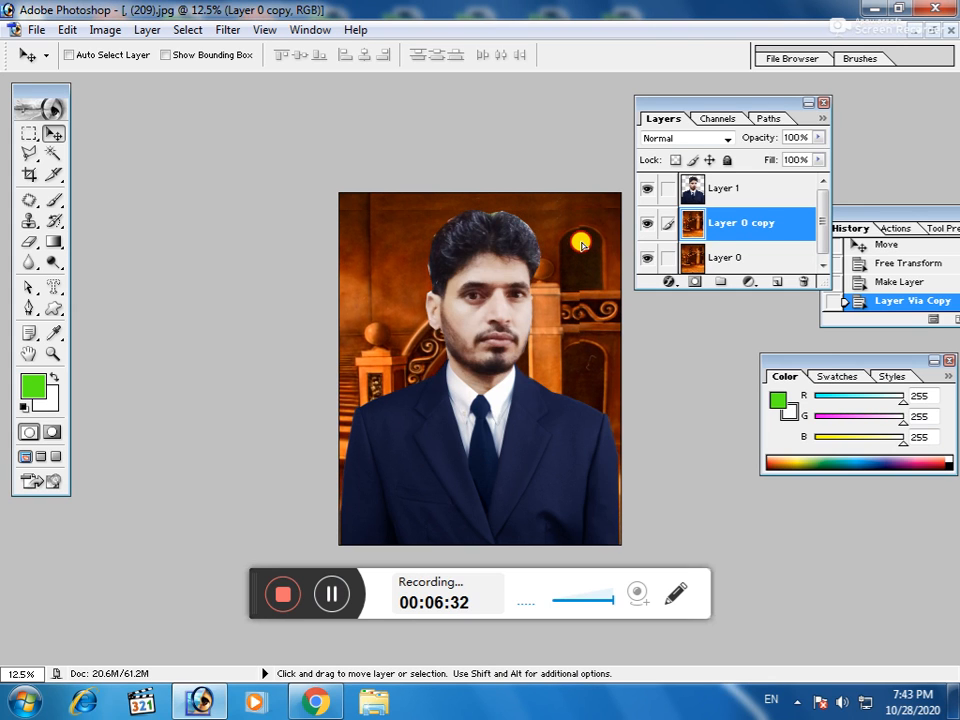
key(ctrl+t)
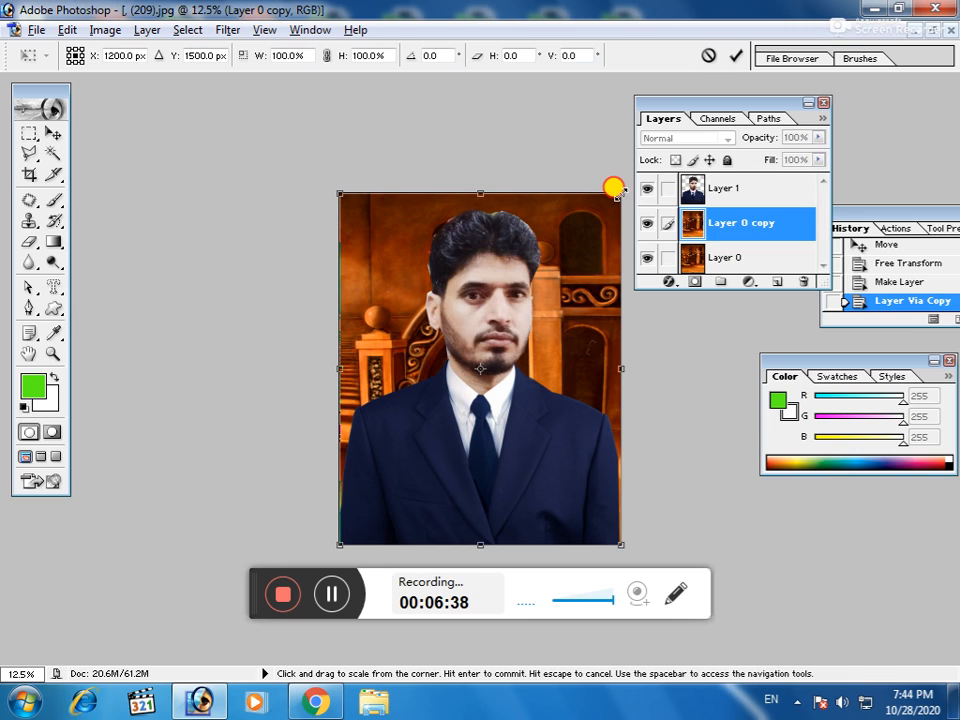
drag(617, 194, 613, 208)
key(Return)
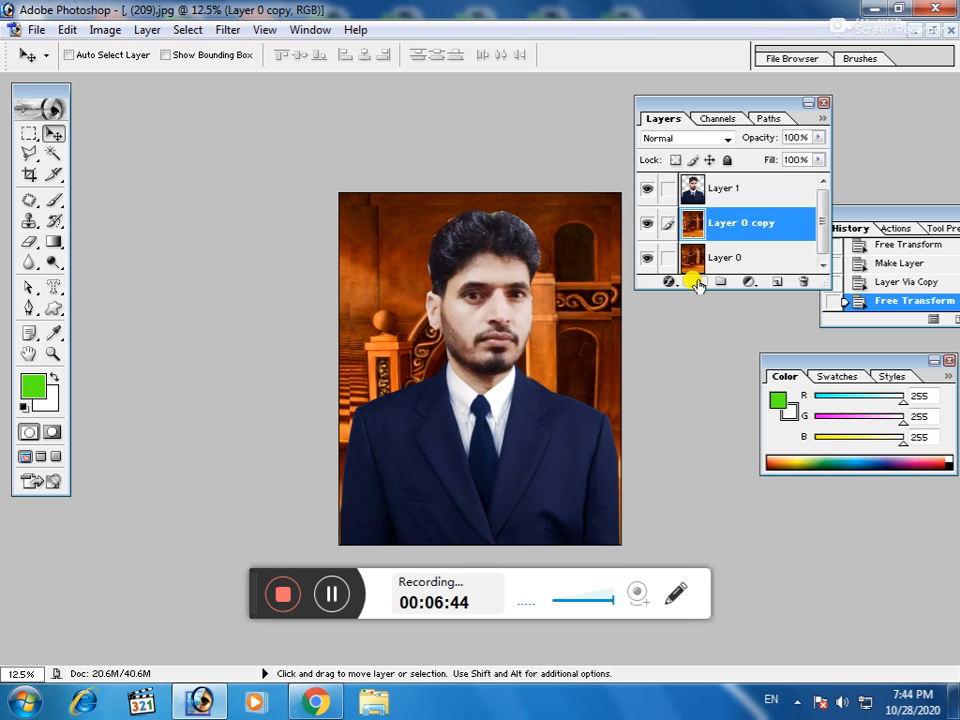
Recolor Layer 0 with Hue/Saturation using Hue +28, Saturation +38 and Lightness +24
click(733, 262)
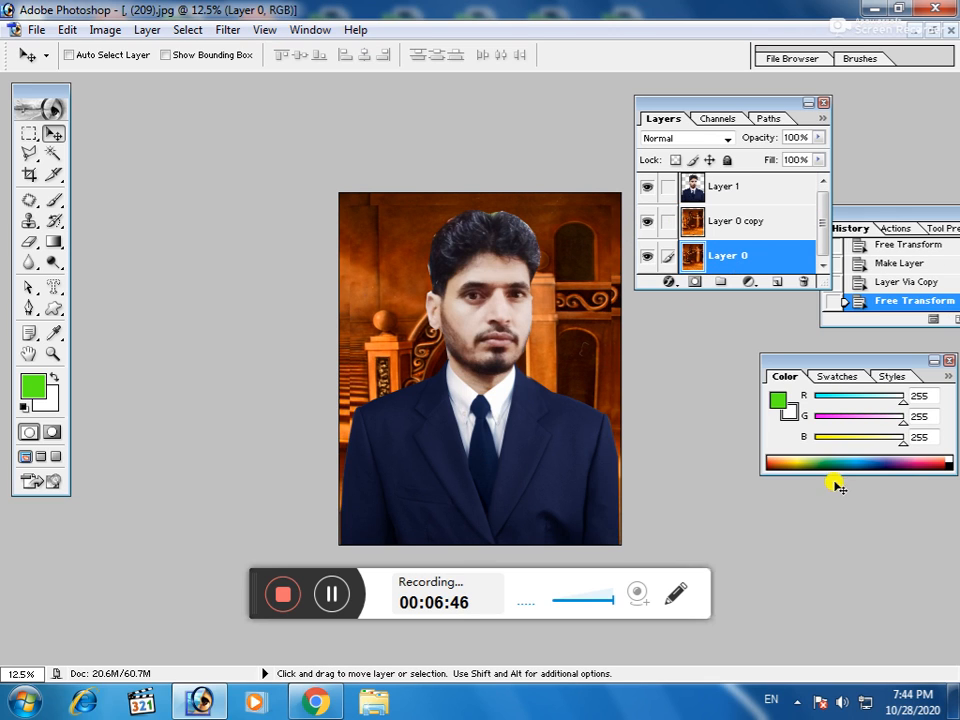
drag(829, 366, 771, 345)
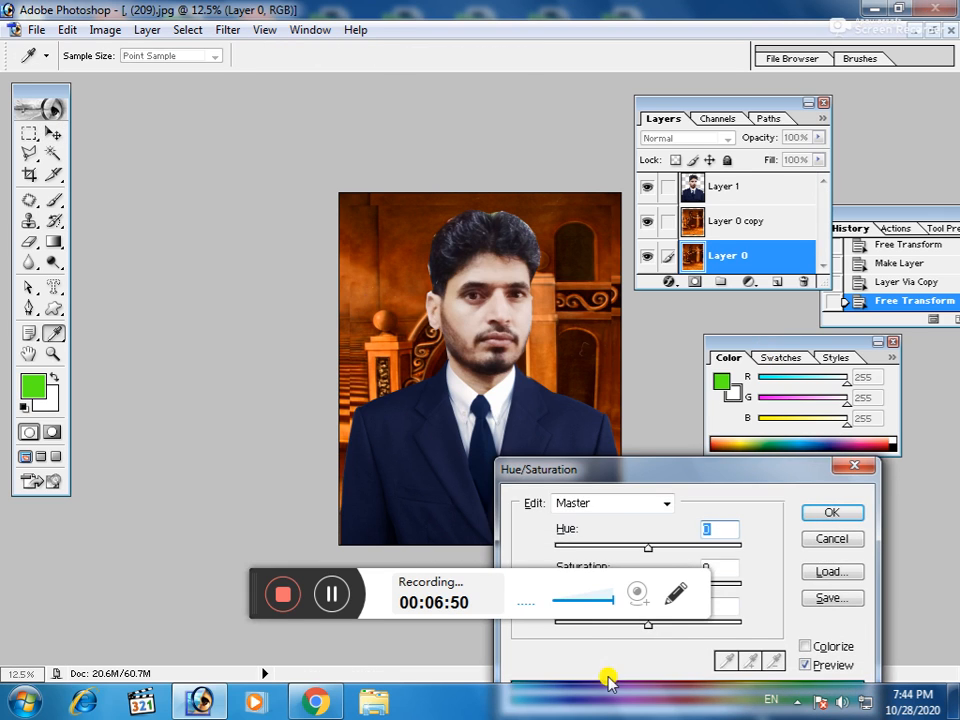
mouse_move(626, 467)
mouse_down()
mouse_move(639, 452)
mouse_move(665, 311)
mouse_up()
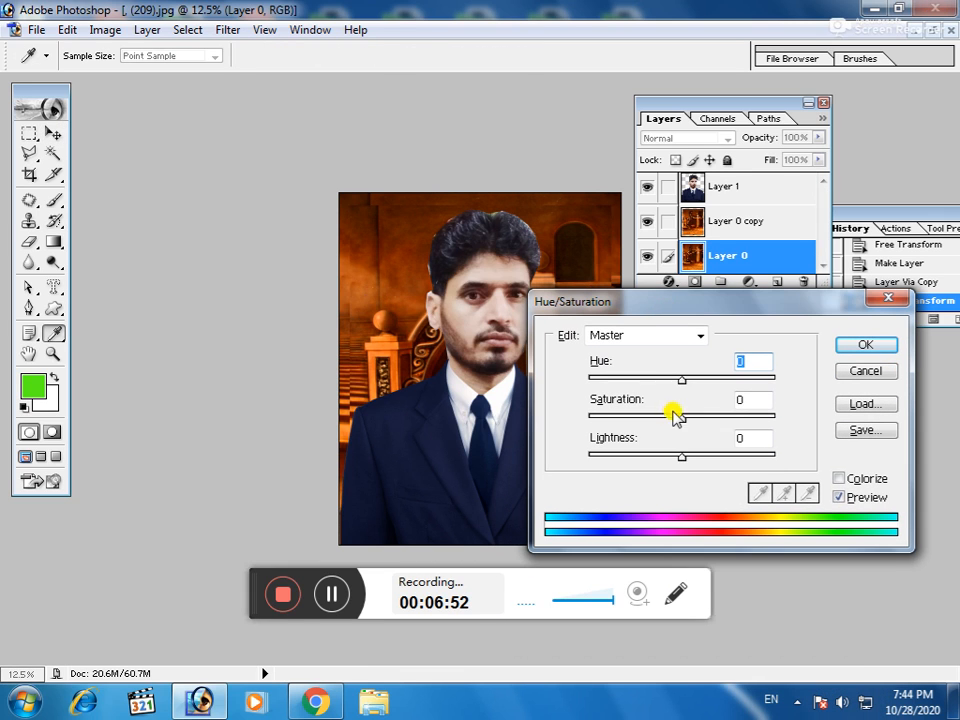
drag(681, 379, 722, 376)
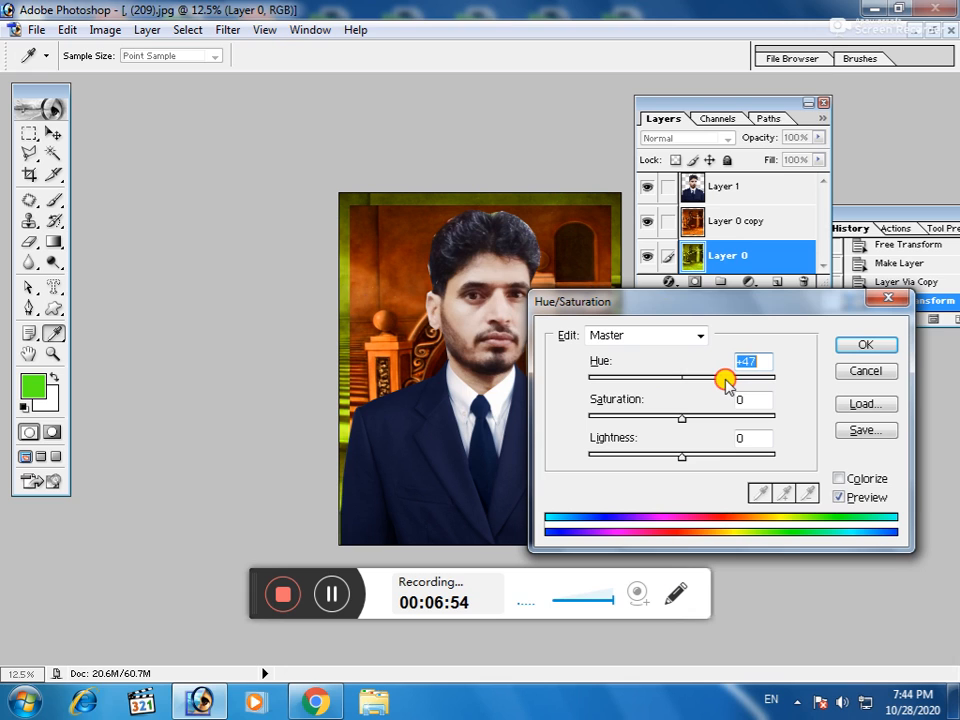
drag(681, 416, 714, 416)
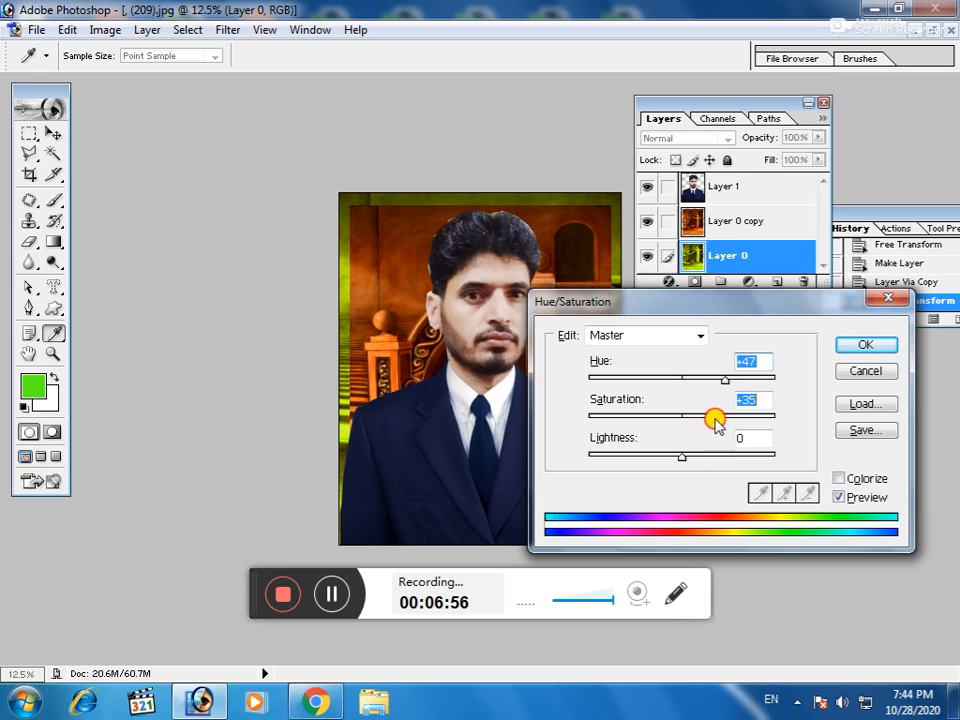
click(350, 606)
click(333, 592)
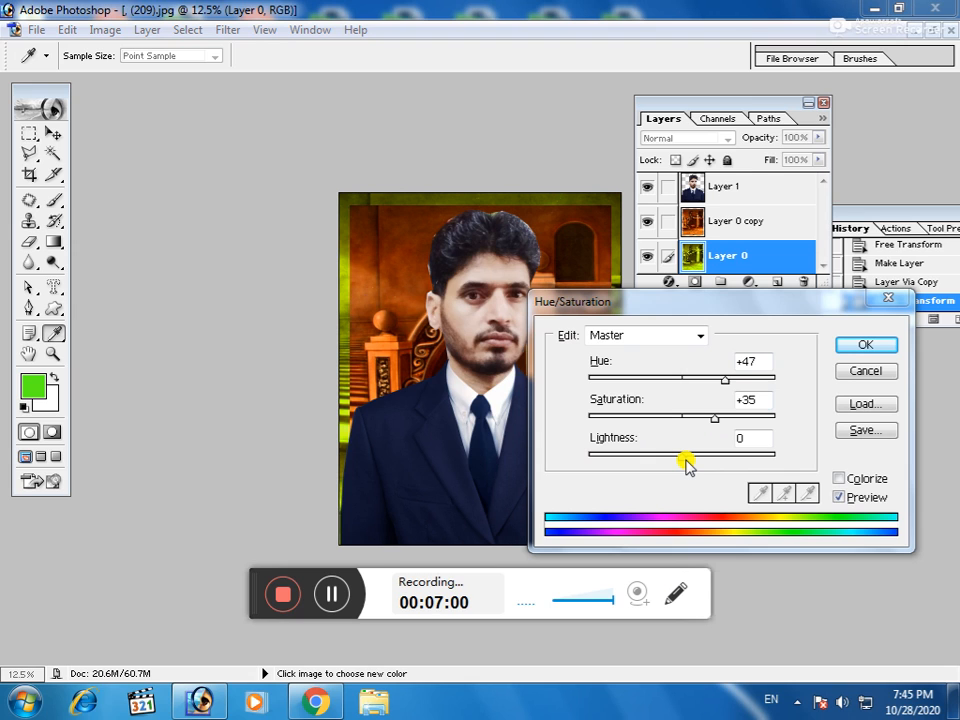
click(686, 462)
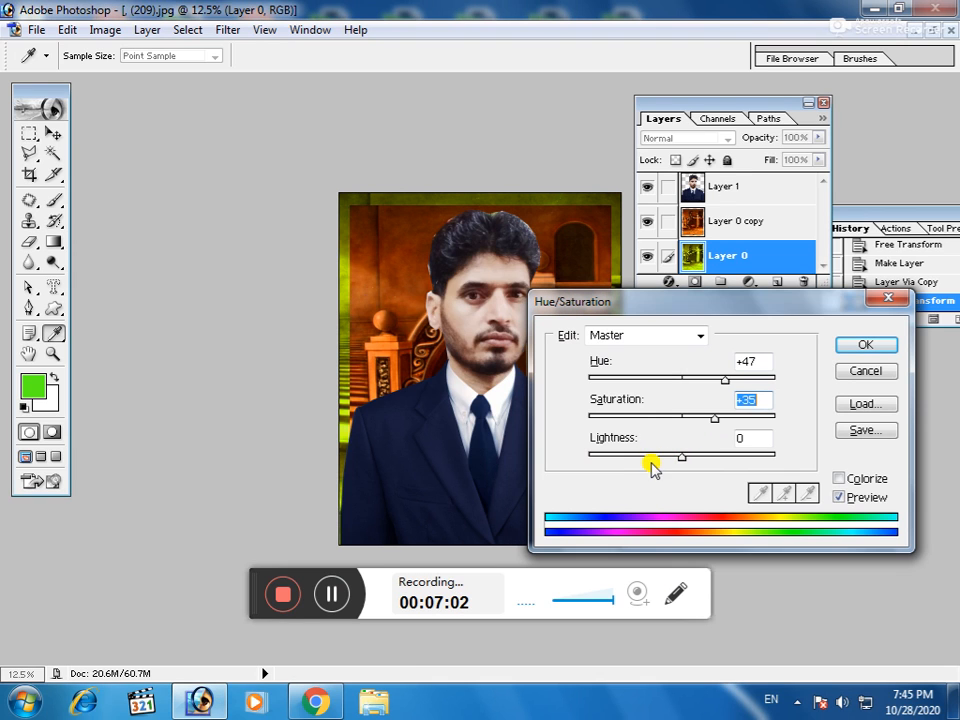
drag(688, 462, 714, 427)
mouse_move(724, 381)
mouse_down()
mouse_move(628, 384)
mouse_move(650, 398)
mouse_move(708, 384)
mouse_up()
click(755, 358)
click(866, 344)
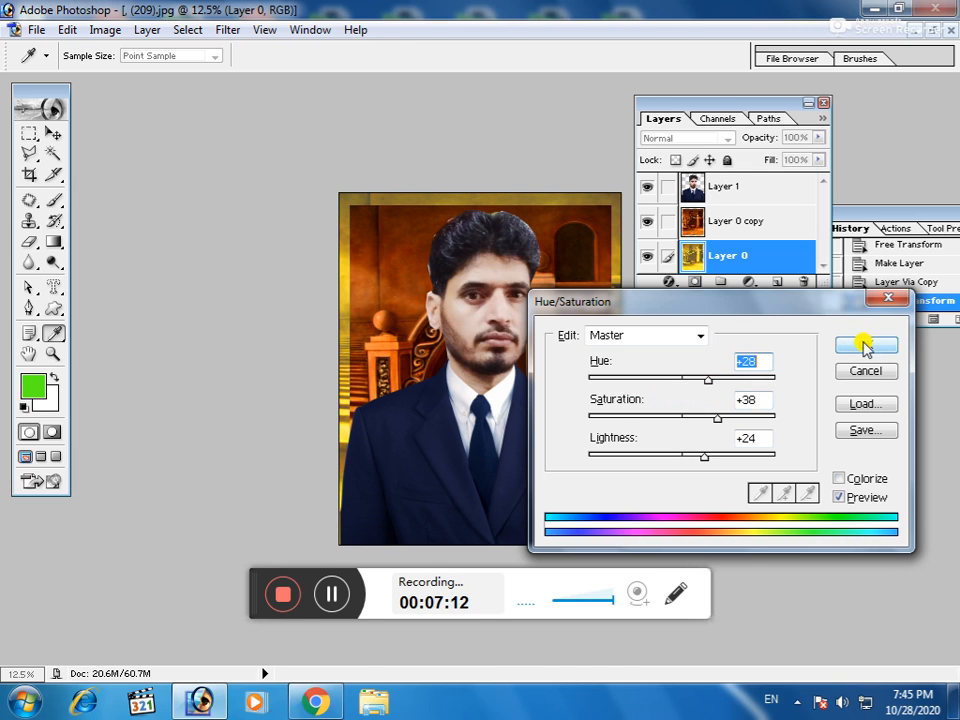
Select the entire canvas on Layer 0, apply a 20 px centered green stroke and clear the selection
drag(731, 101, 818, 89)
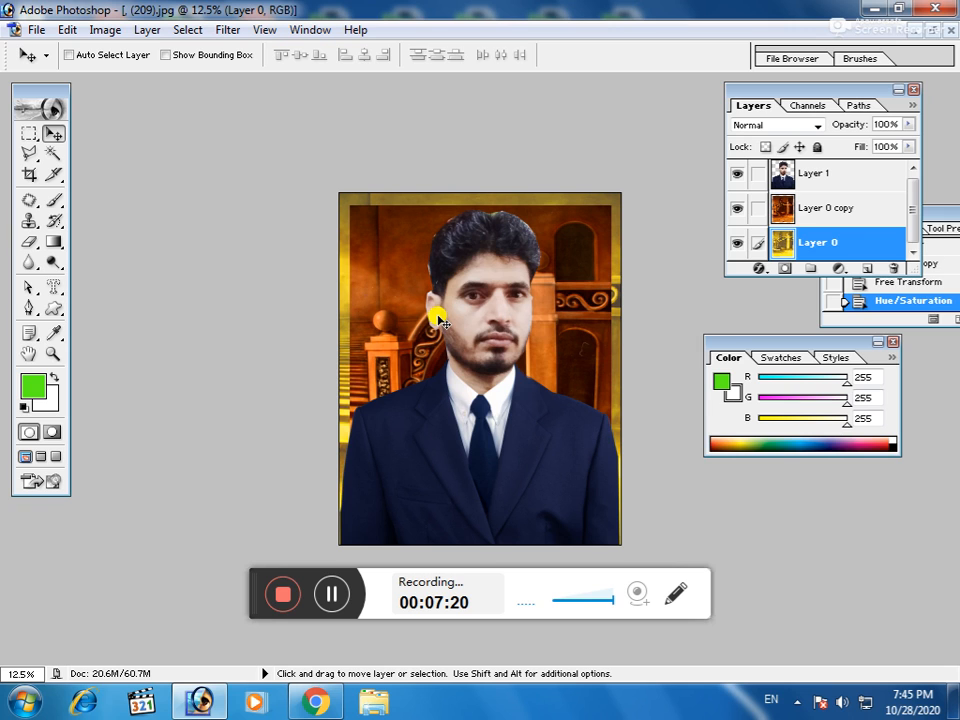
key(ctrl+a)
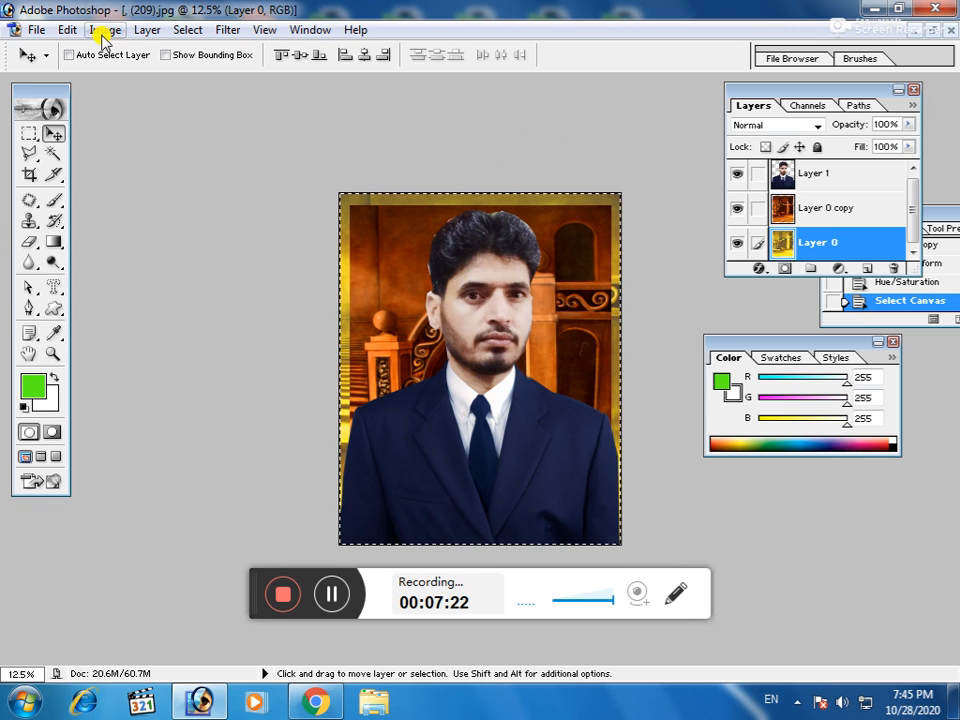
click(66, 30)
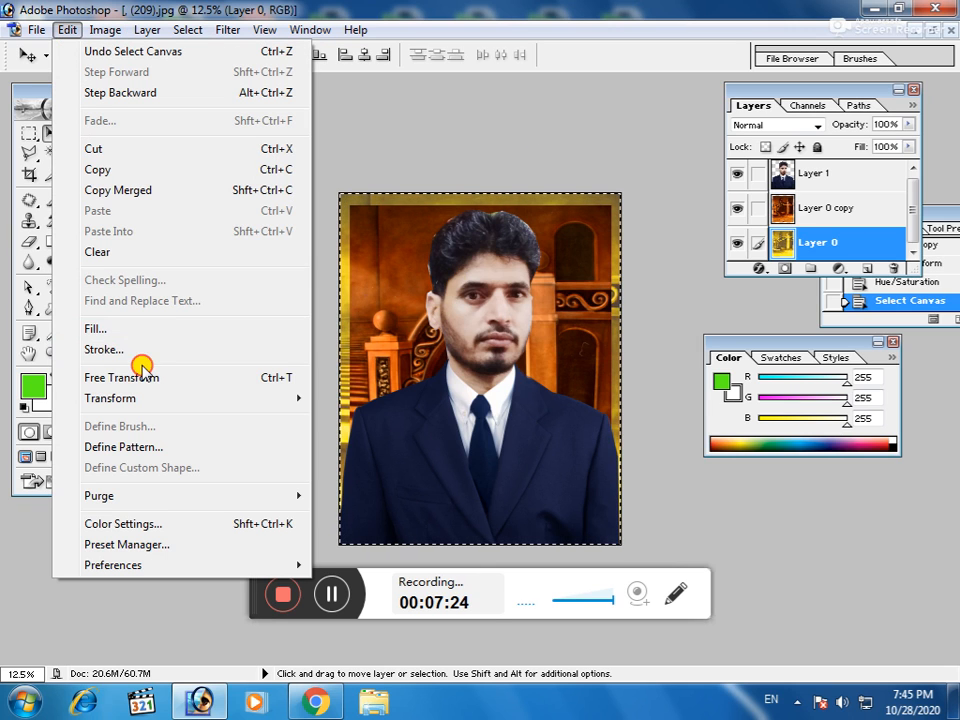
click(140, 353)
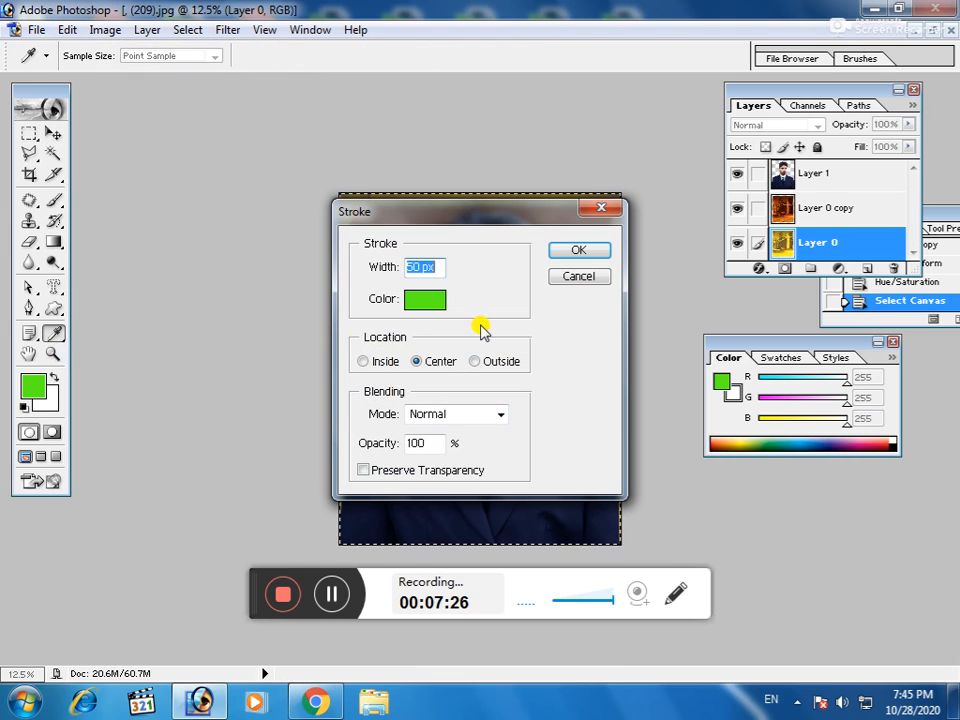
text(20)
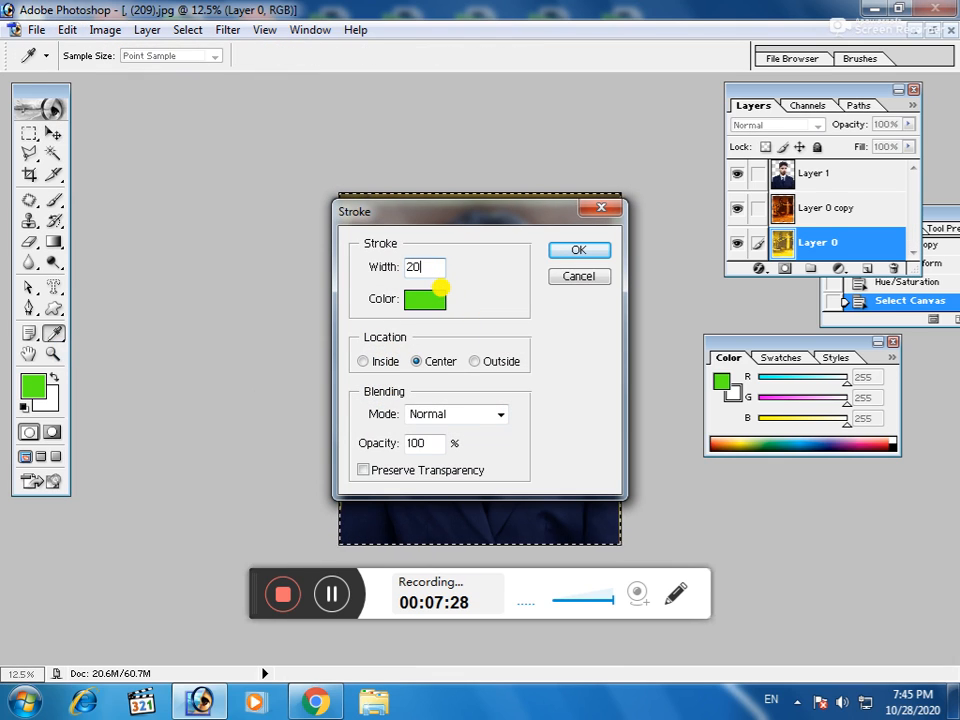
click(577, 254)
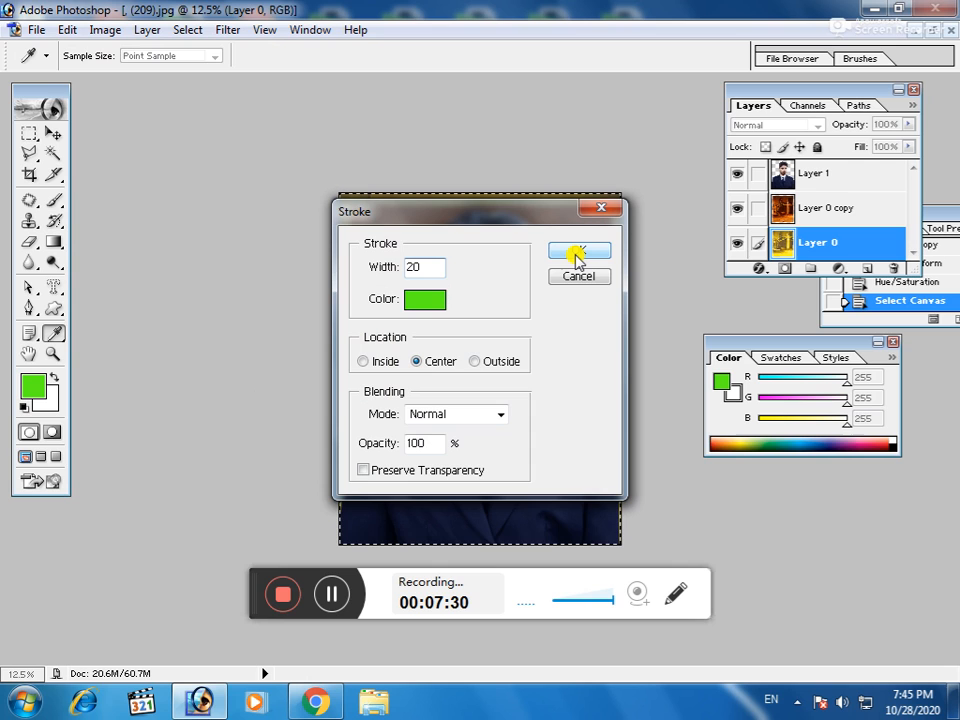
key(v)
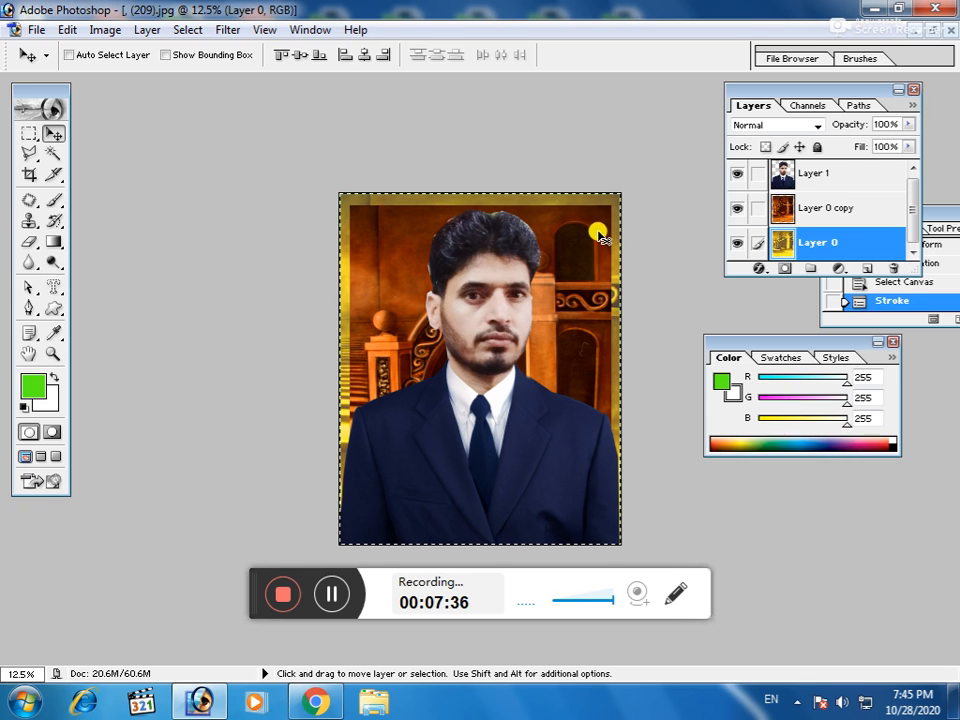
key(ctrl+d)
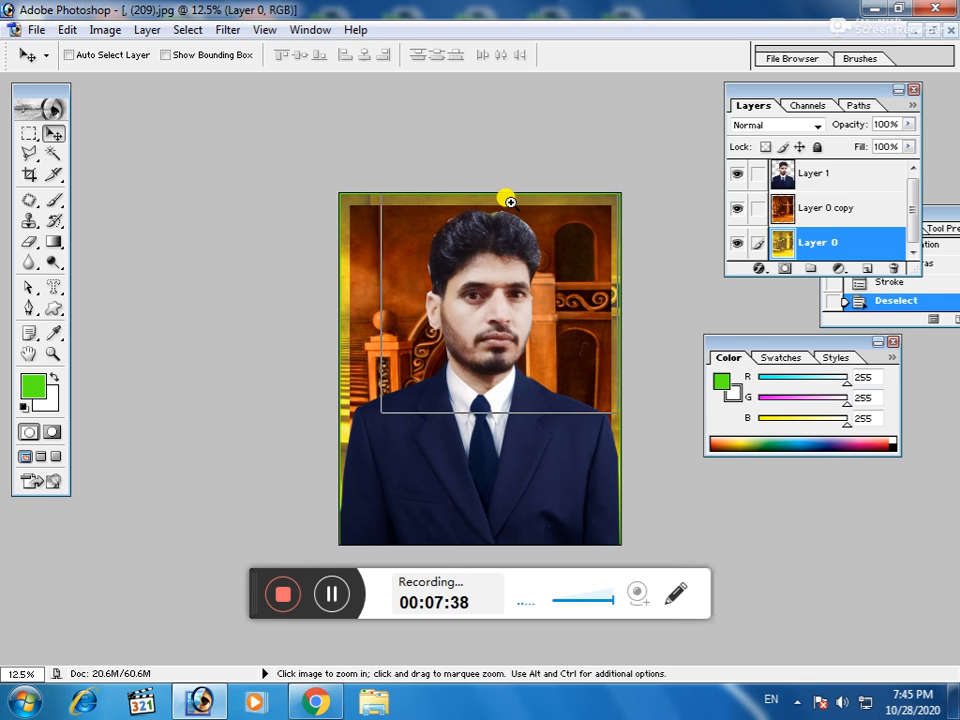
Select the entire canvas on Layer 0 again, apply a 20 px centered blue stroke over the green edge and clear the selection
ctrl+click(510, 199)
ctrl+click(508, 198)
ctrl+click(240, 142)
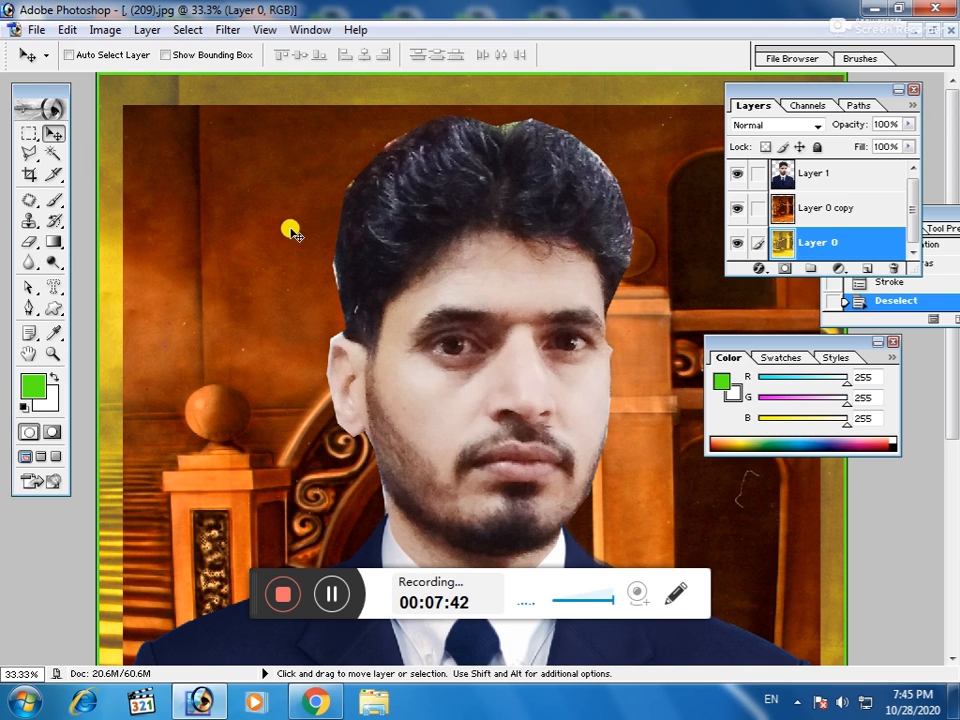
key(ctrl+a)
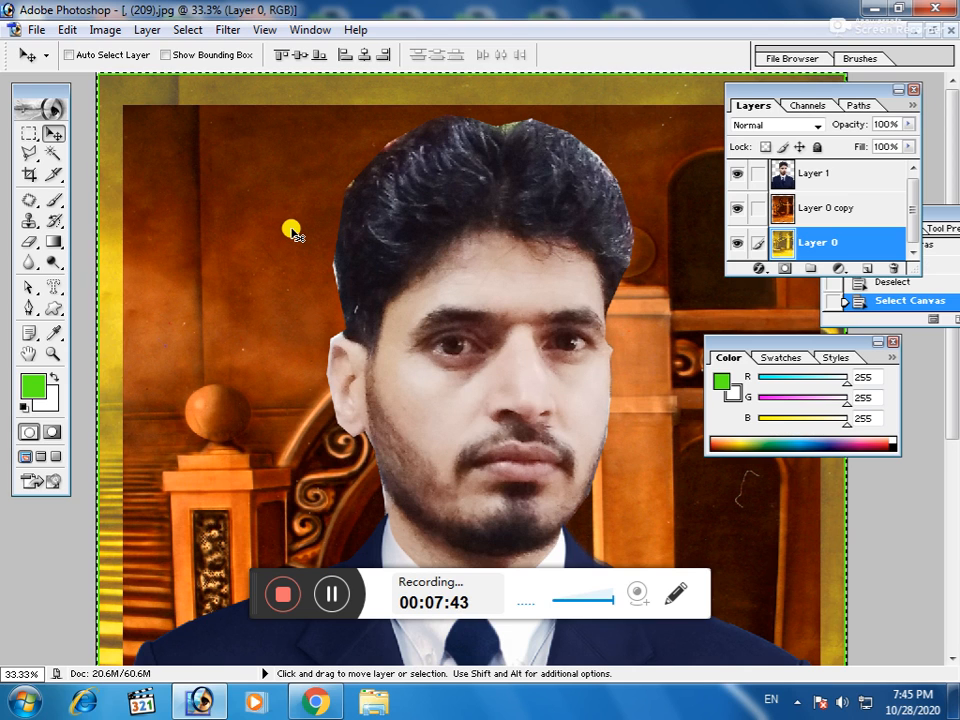
click(67, 32)
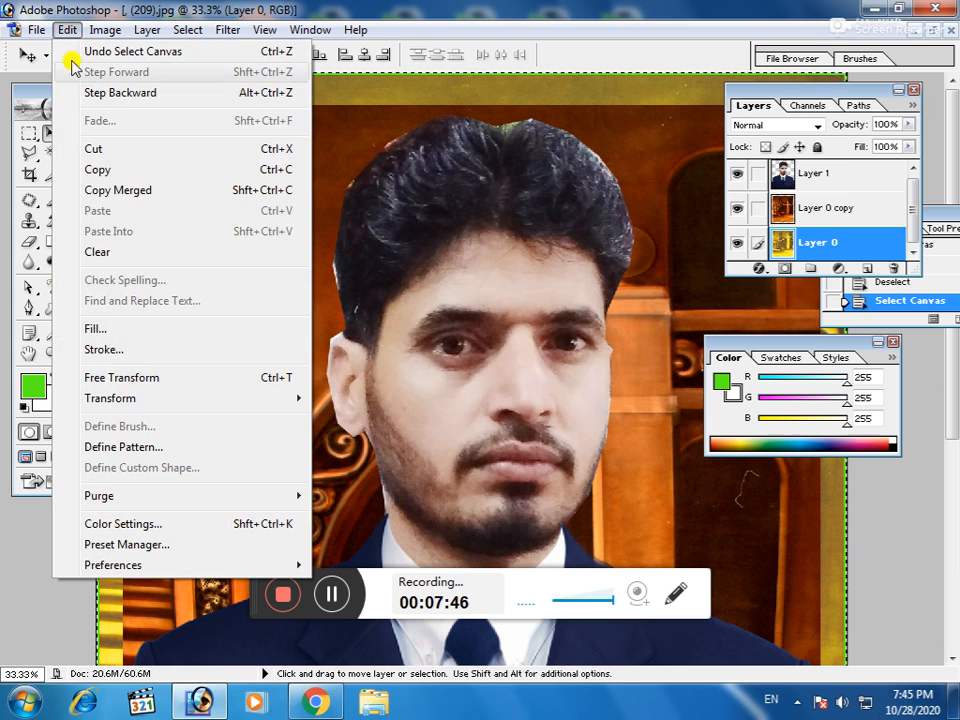
click(103, 349)
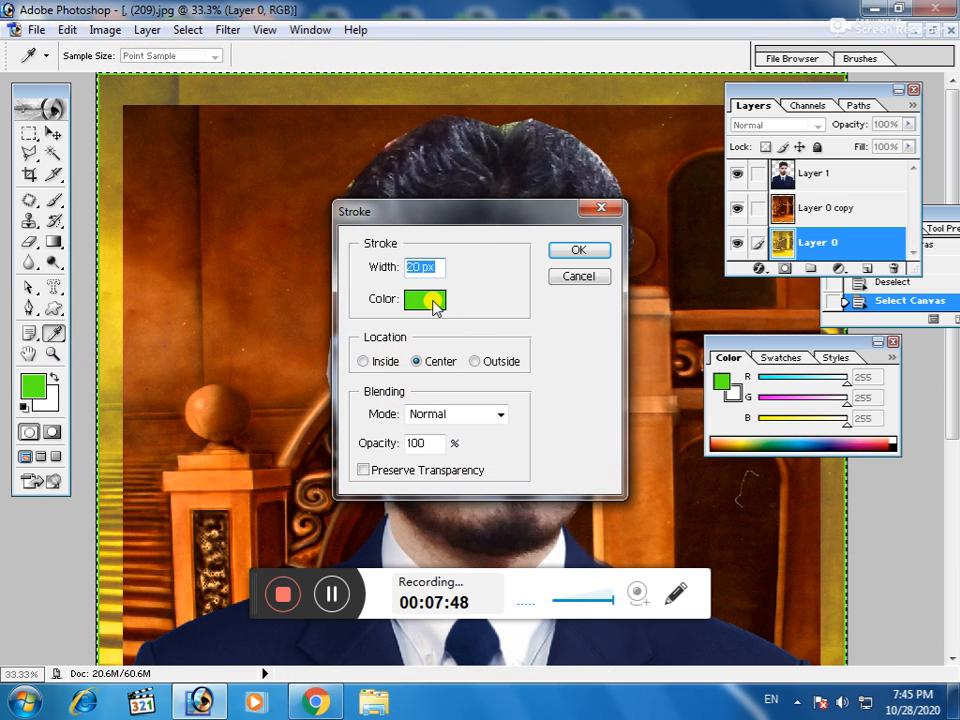
click(432, 302)
click(694, 473)
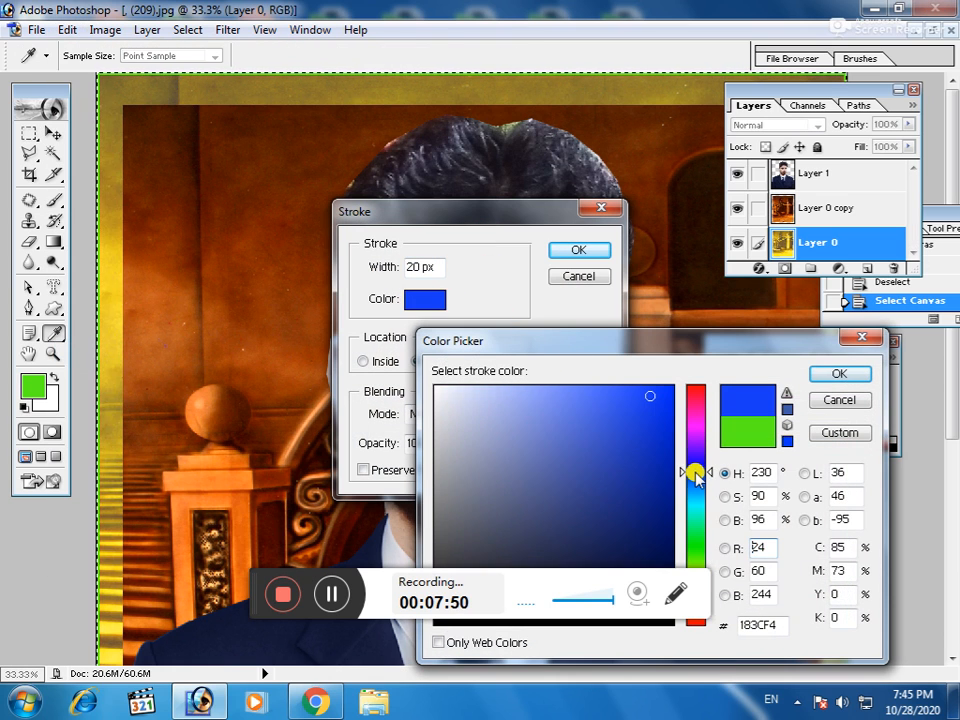
click(653, 416)
click(838, 373)
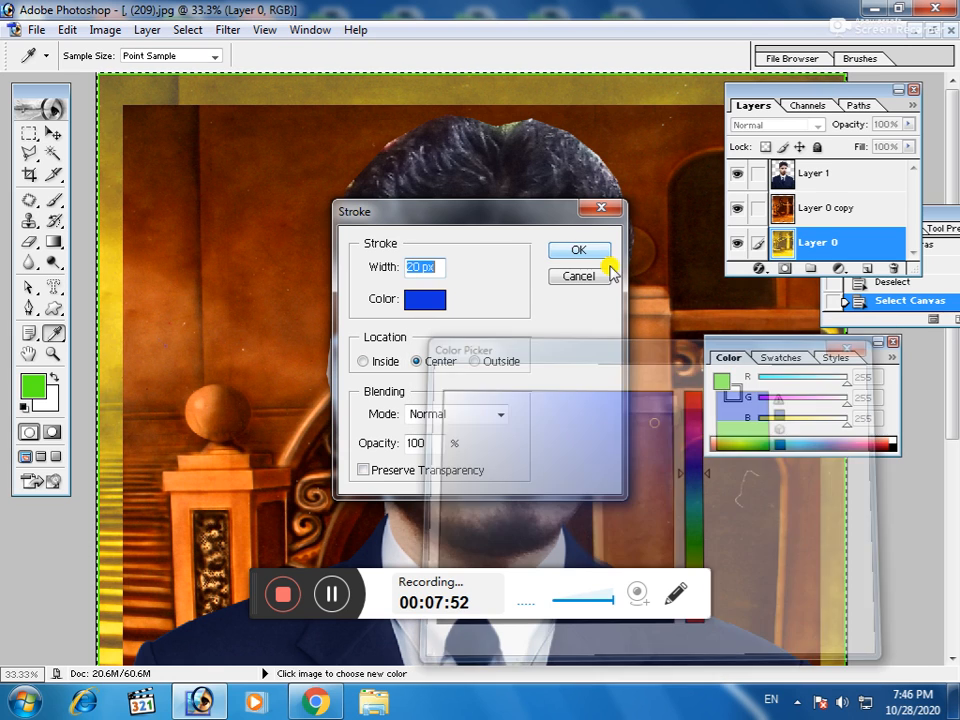
click(578, 250)
key(v)
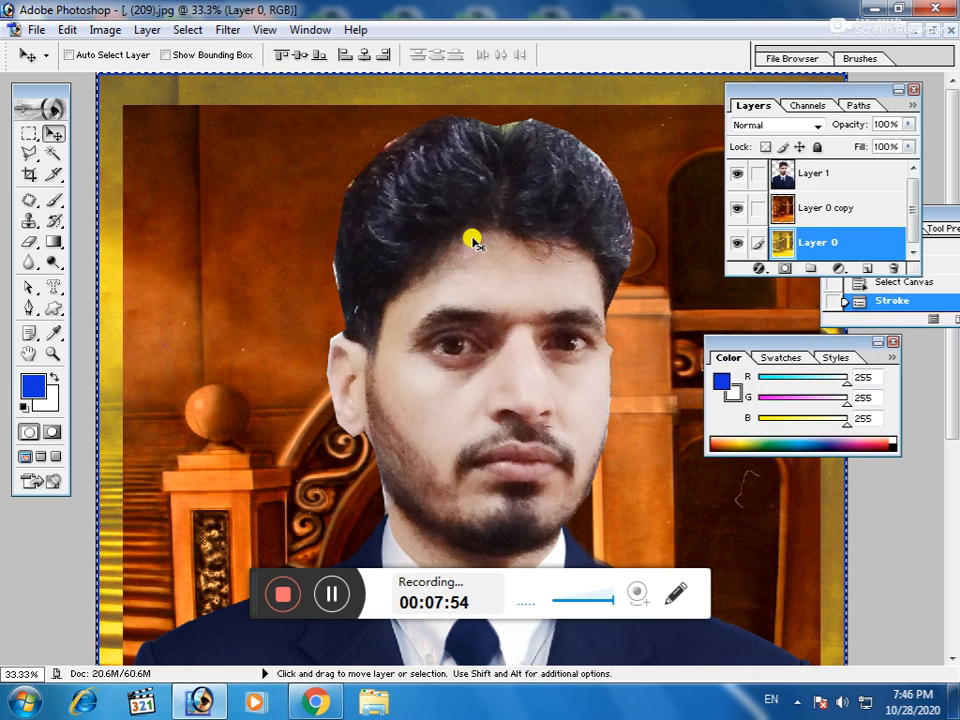
key(ctrl+d)
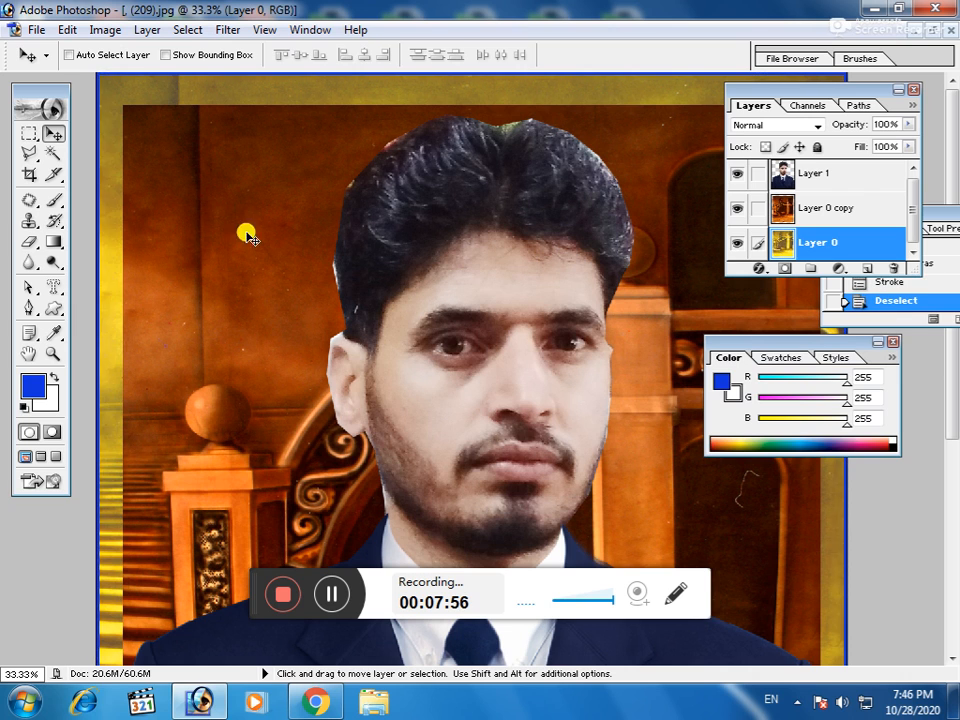
Return to the full portrait view and make the man's layer, Layer 1, active
ctrl+alt+click(350, 308)
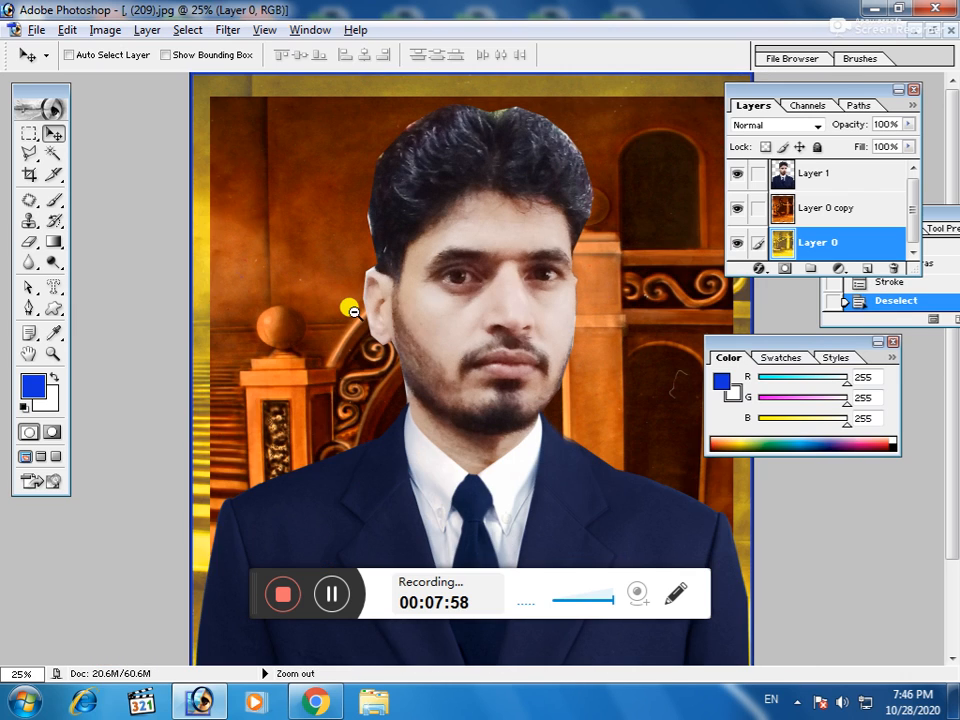
ctrl+alt+click(350, 309)
ctrl+alt+click(350, 309)
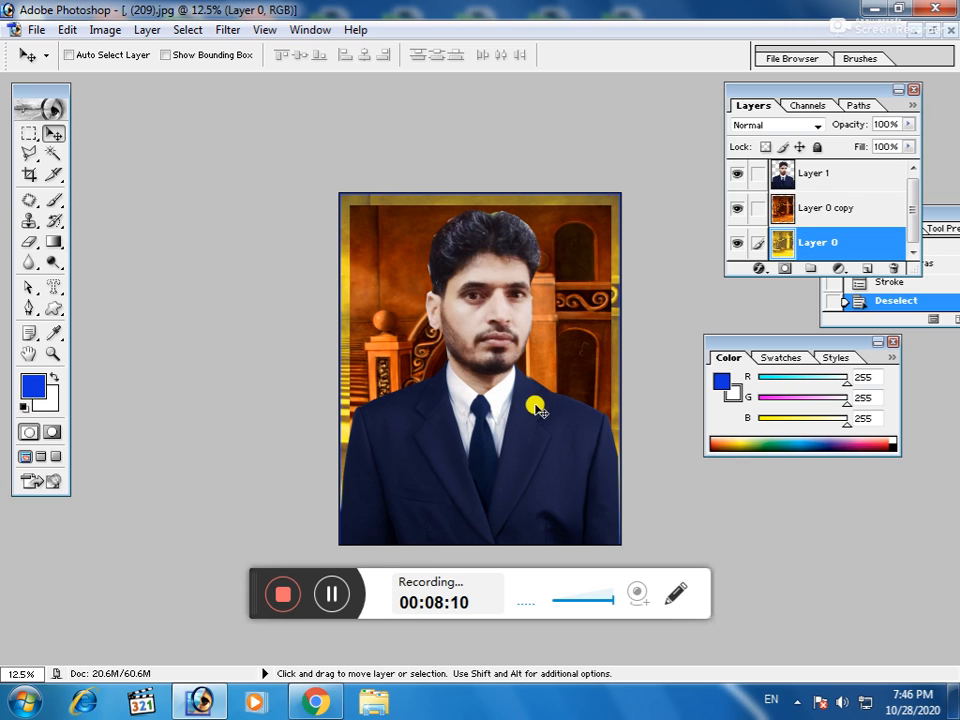
right_click(489, 367)
click(541, 378)
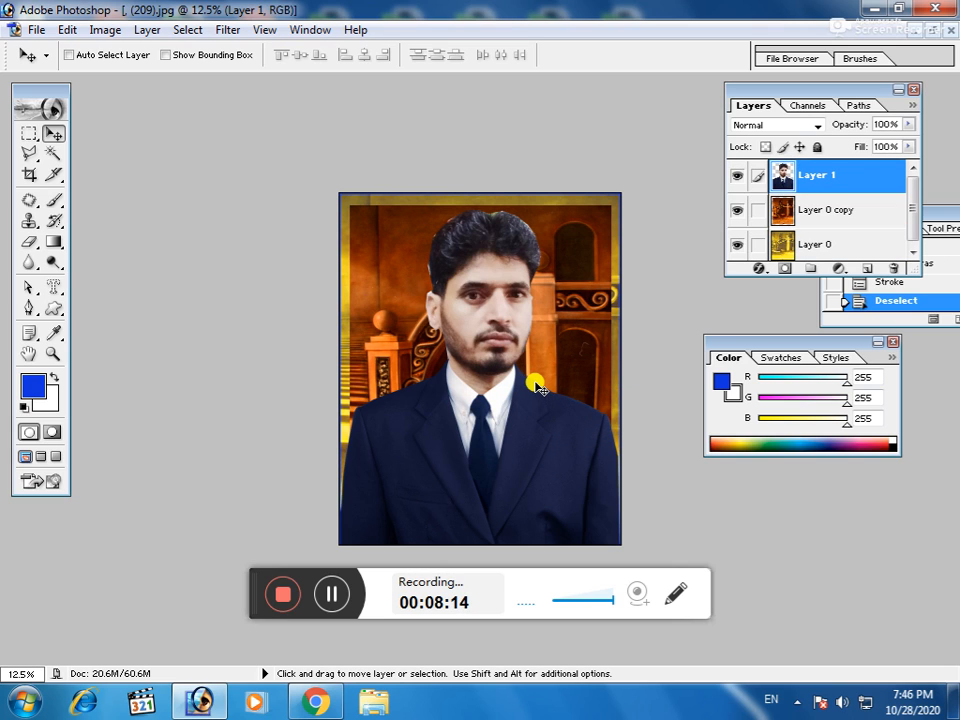
Try the Desaturate adjustment on the man's layer, inspect the portrait up close, and undo it
key(shift)
key(ctrl+shift+u)
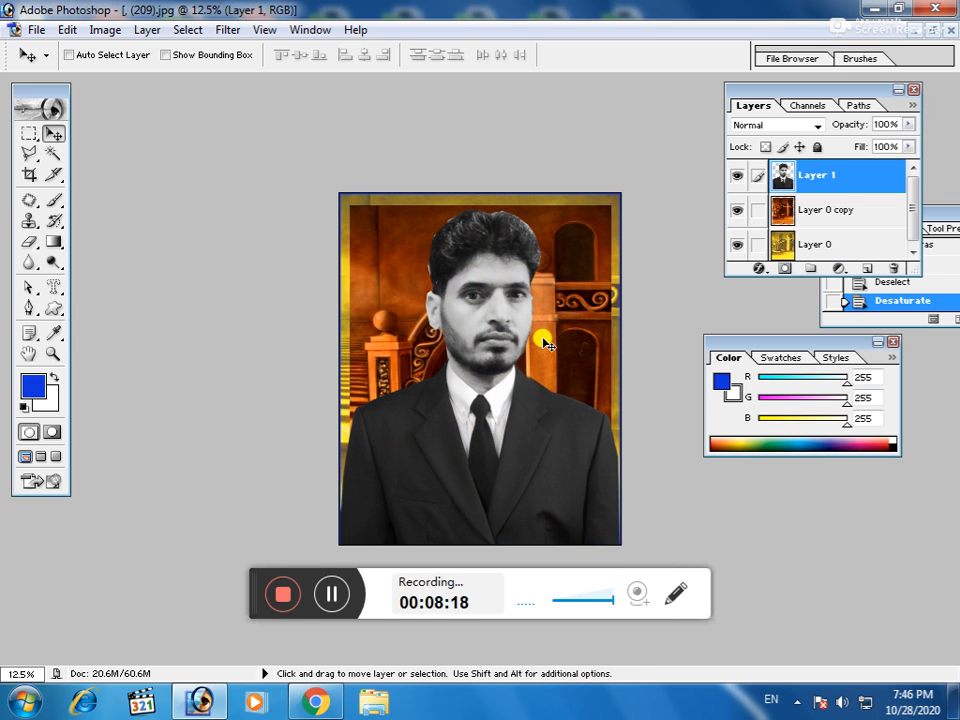
click(543, 343)
click(543, 343)
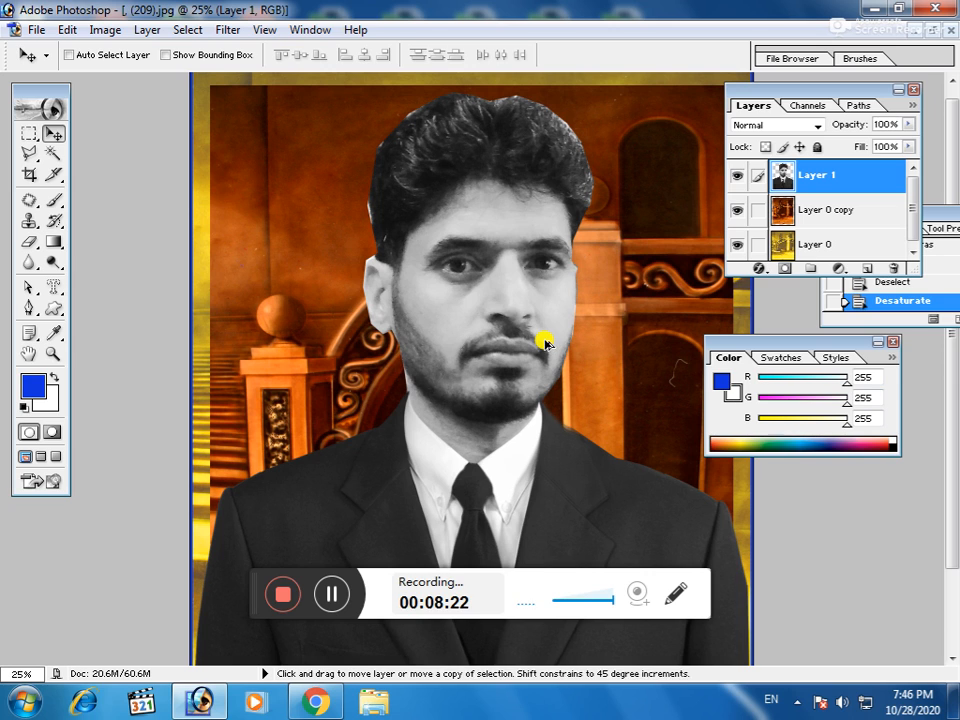
key(ctrl+z)
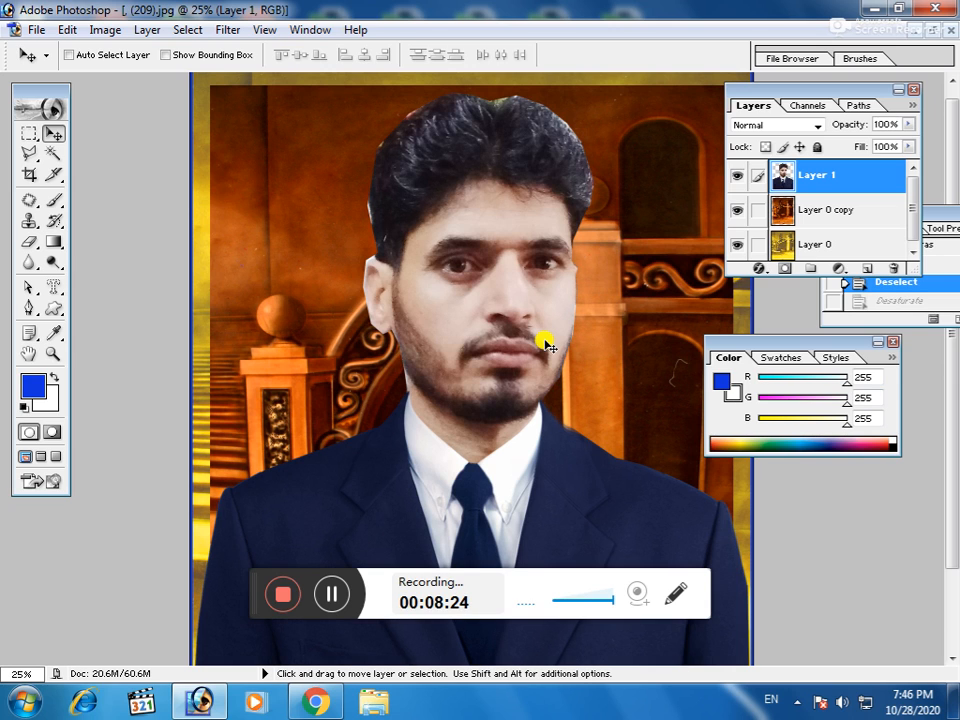
Try turning the man's layer black and white using Hue/Saturation with Saturation -100, review the whole portrait, and undo it
key(ctrl+u)
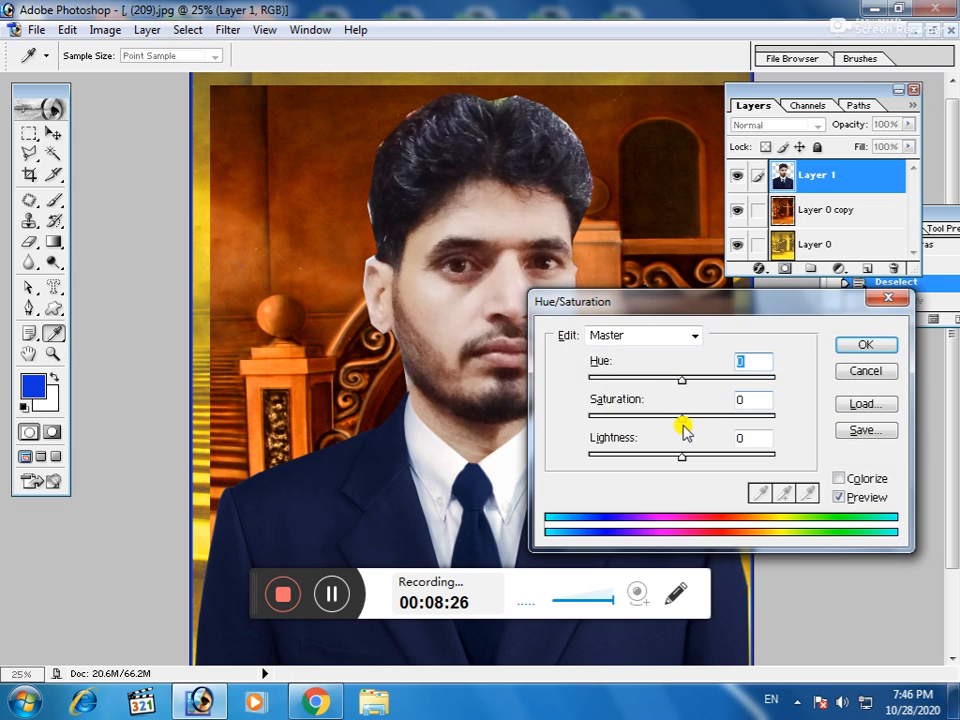
drag(681, 420, 535, 415)
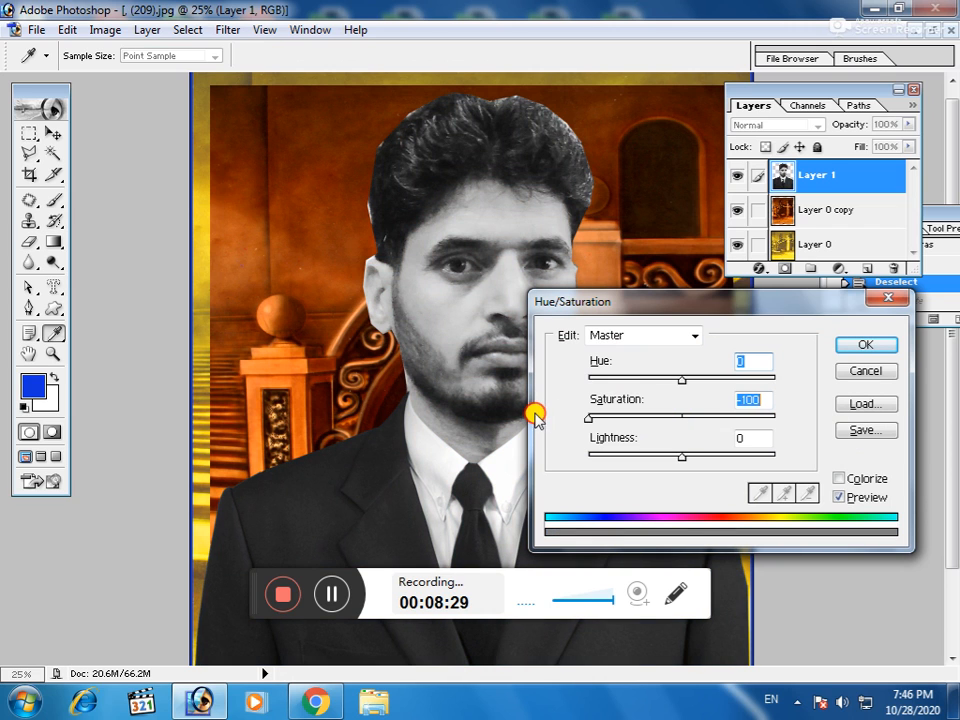
click(851, 344)
key(v)
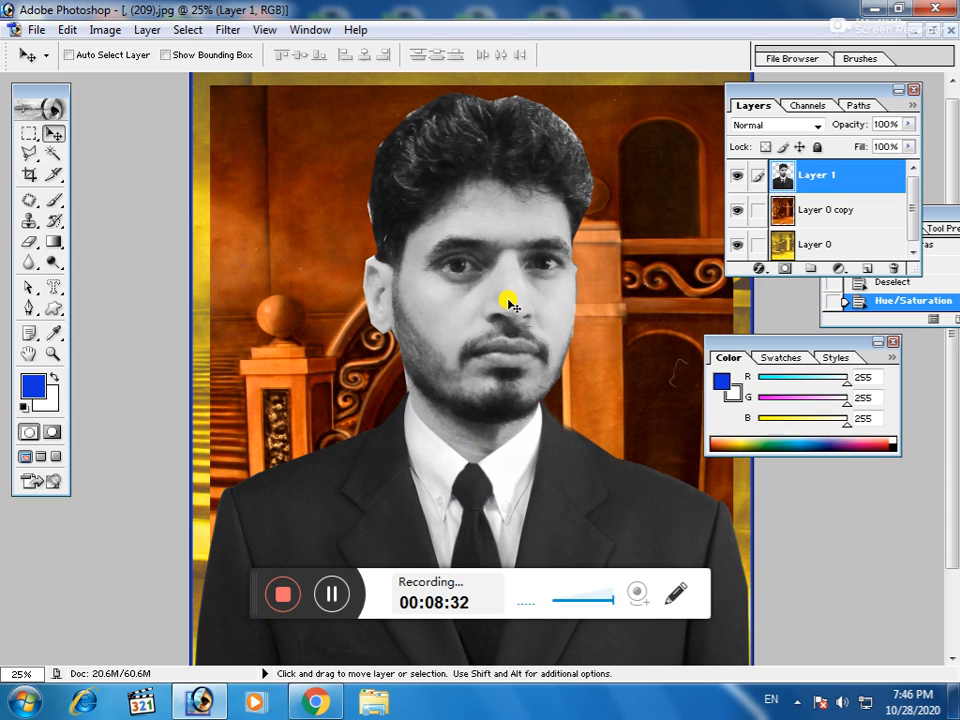
key(ctrl+minus)
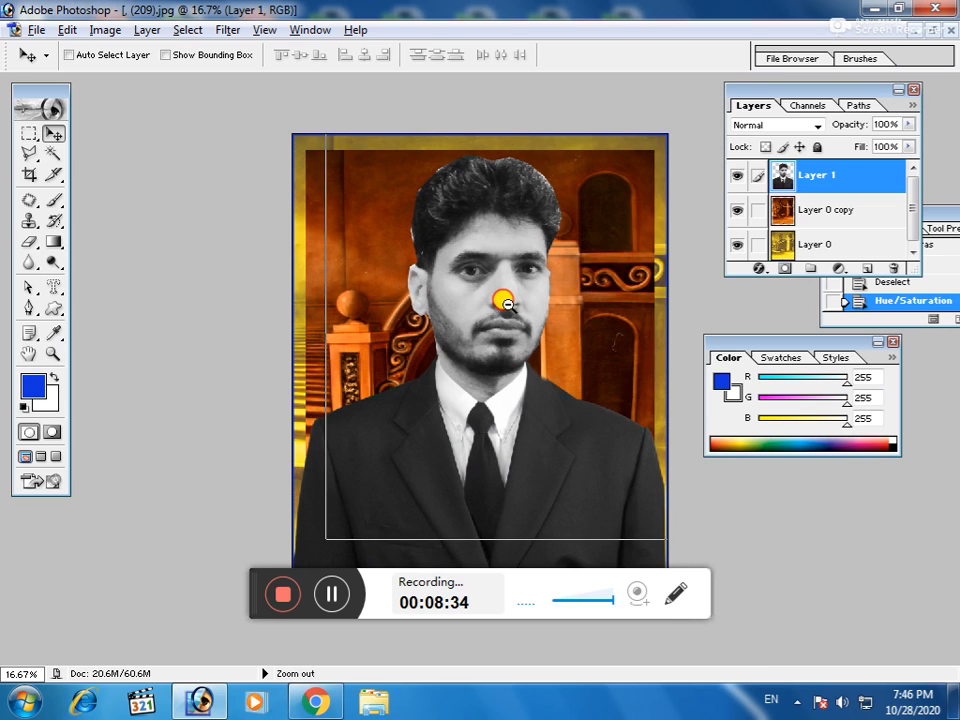
key(ctrl+minus)
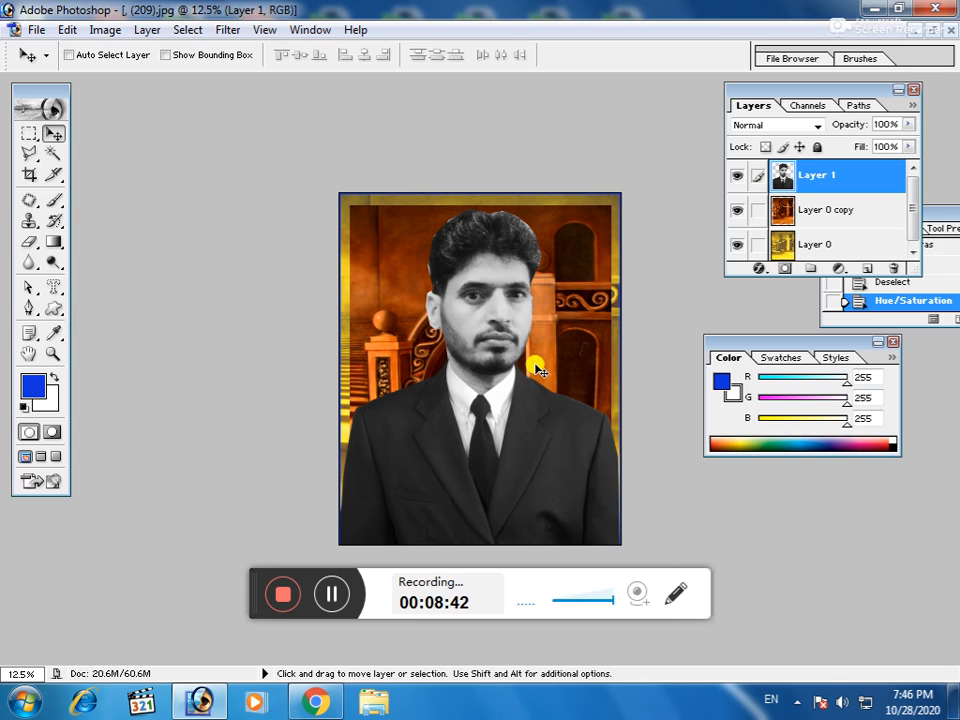
key(ctrl+alt+z)
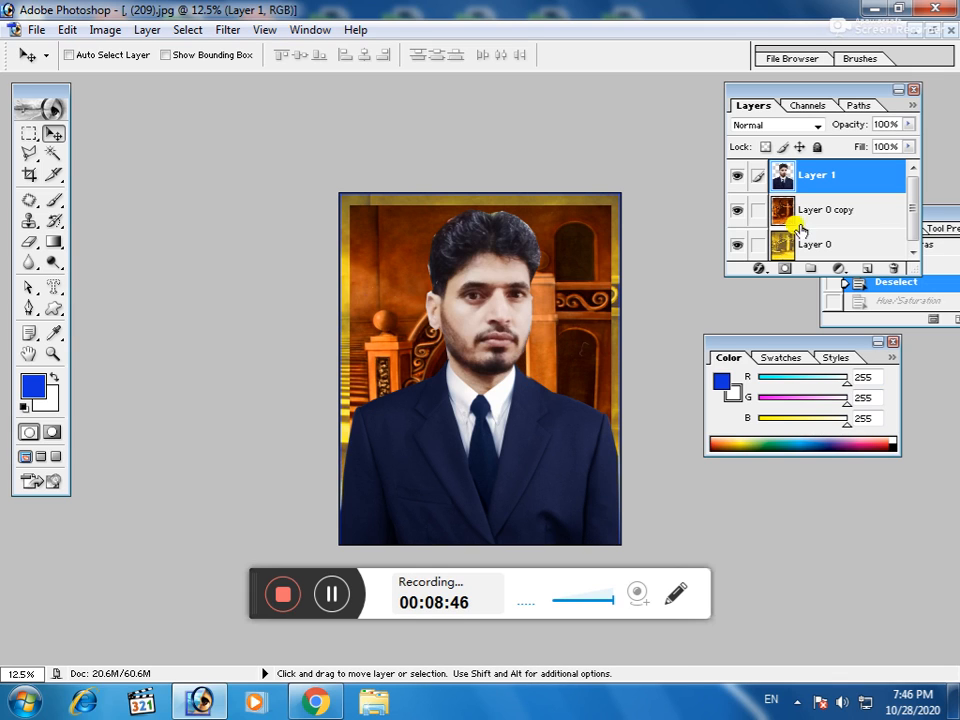
Merge all visible layers, combining the man's cutout, the studio background and the yellow border into one layer
drag(915, 208, 917, 243)
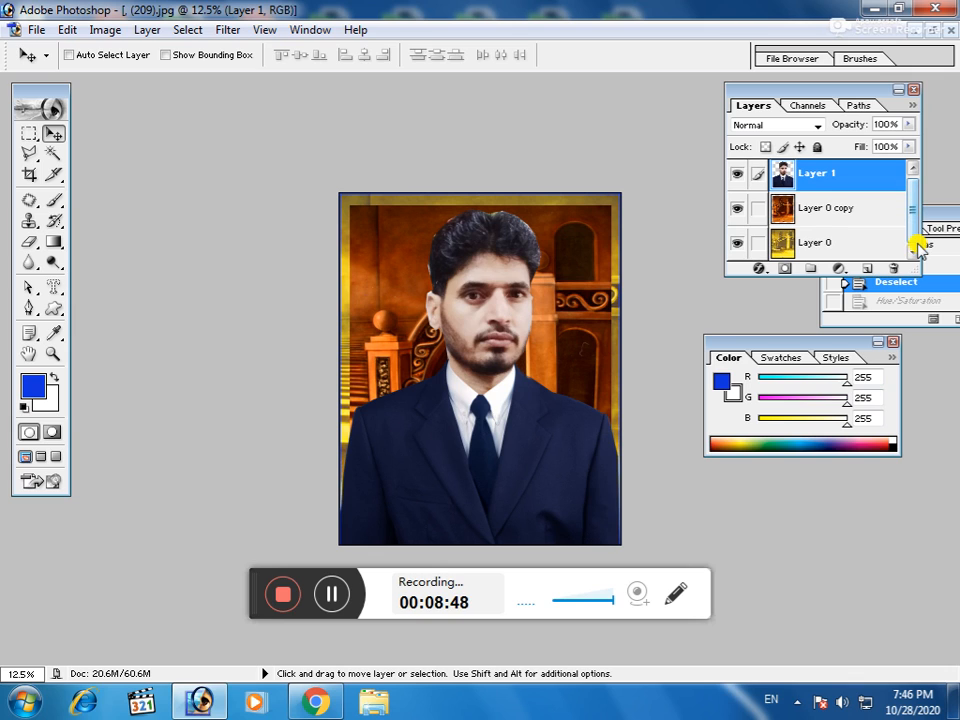
key(ctrl+shift+e)
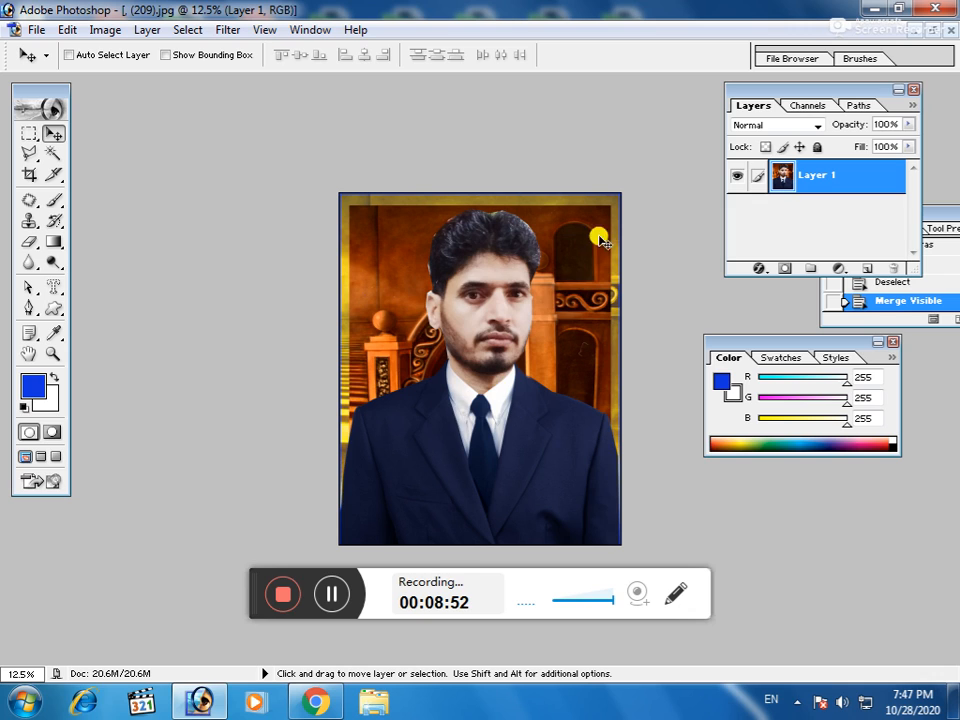